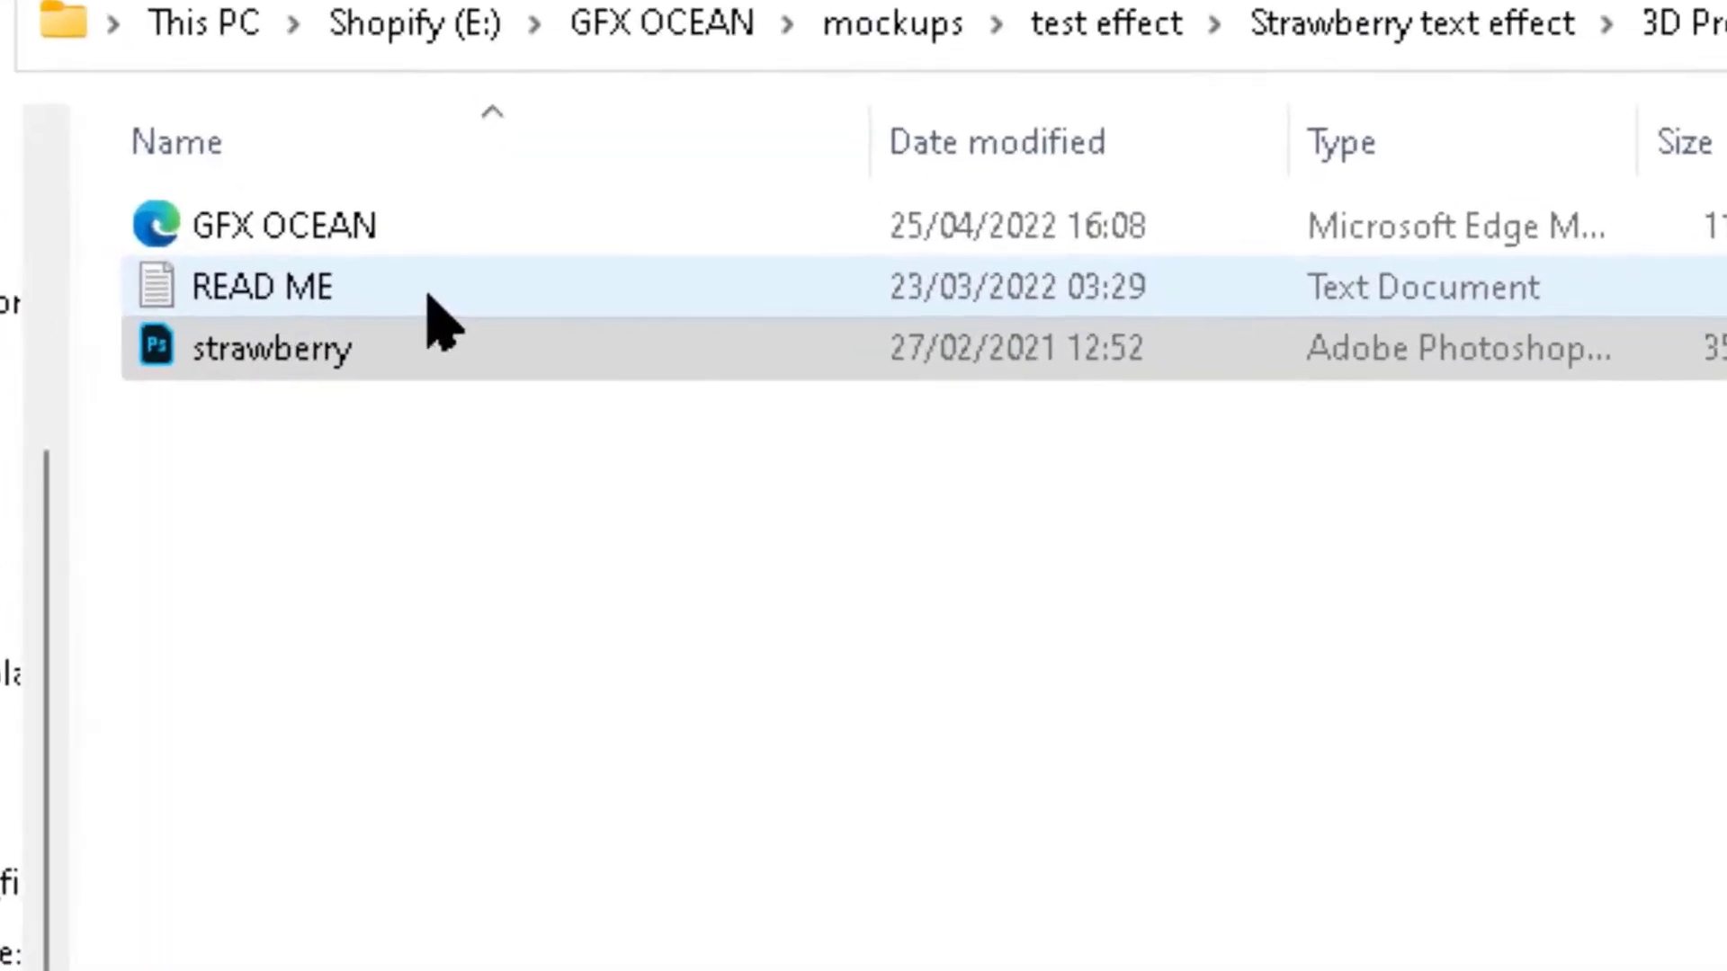
Switch the mockup folder to large icons and open the strawberry PSD in Photoshop
click(1049, 29)
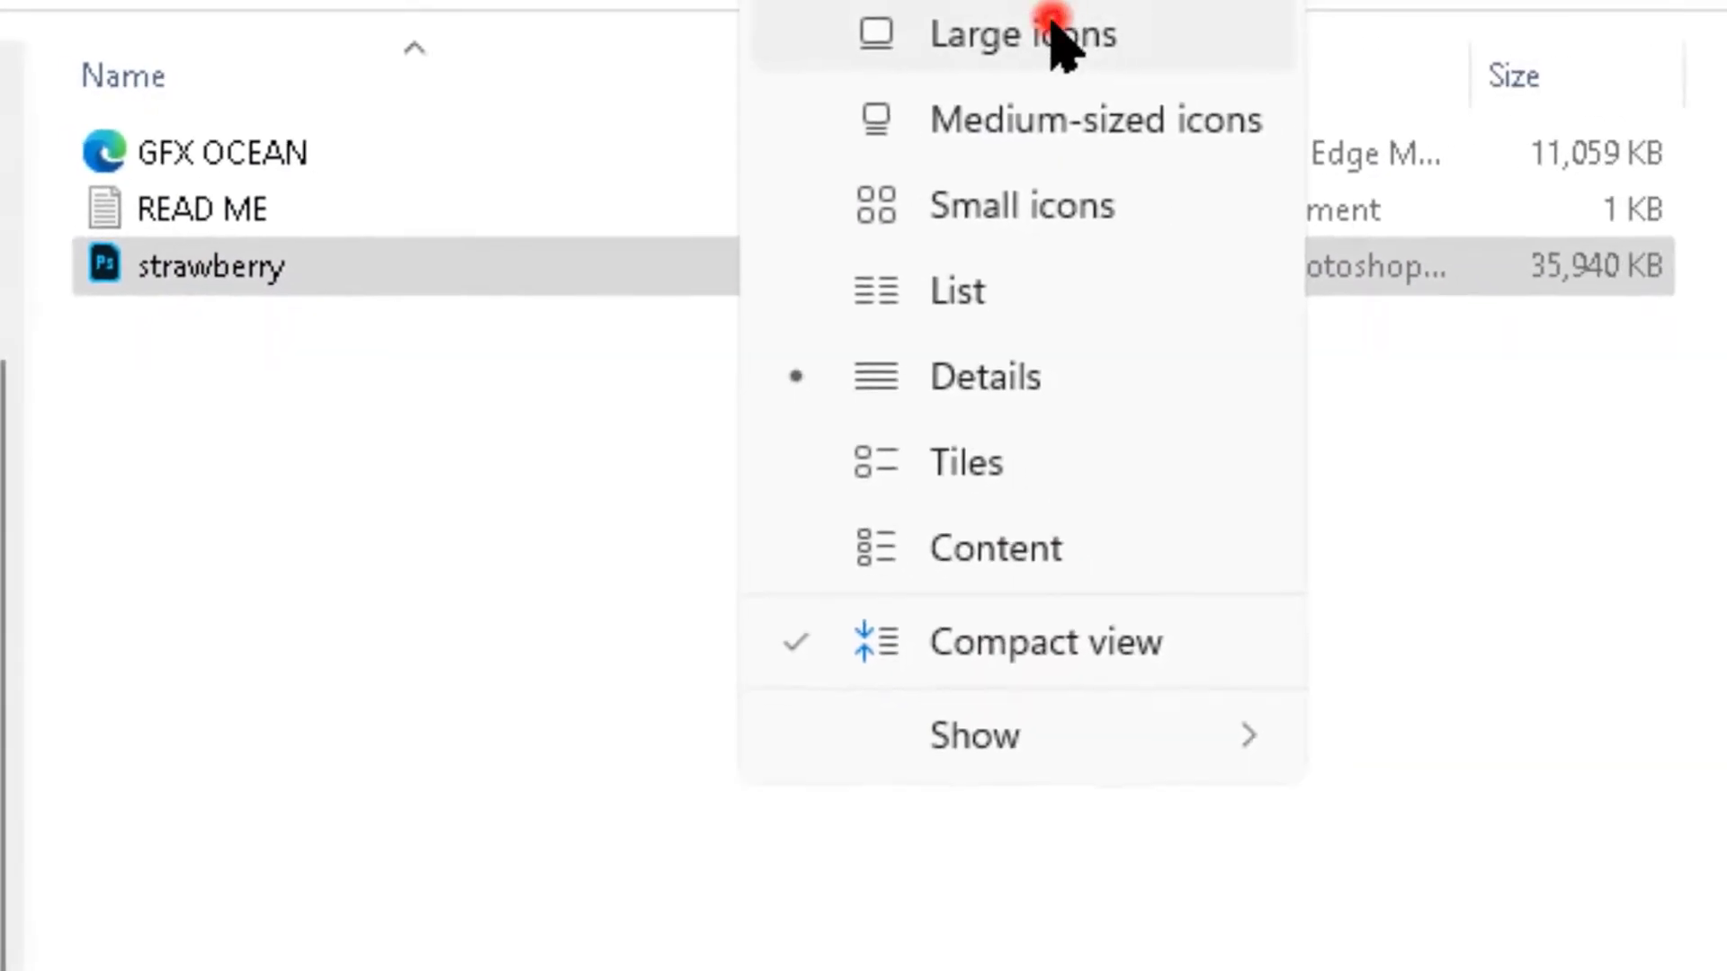
double_click(790, 252)
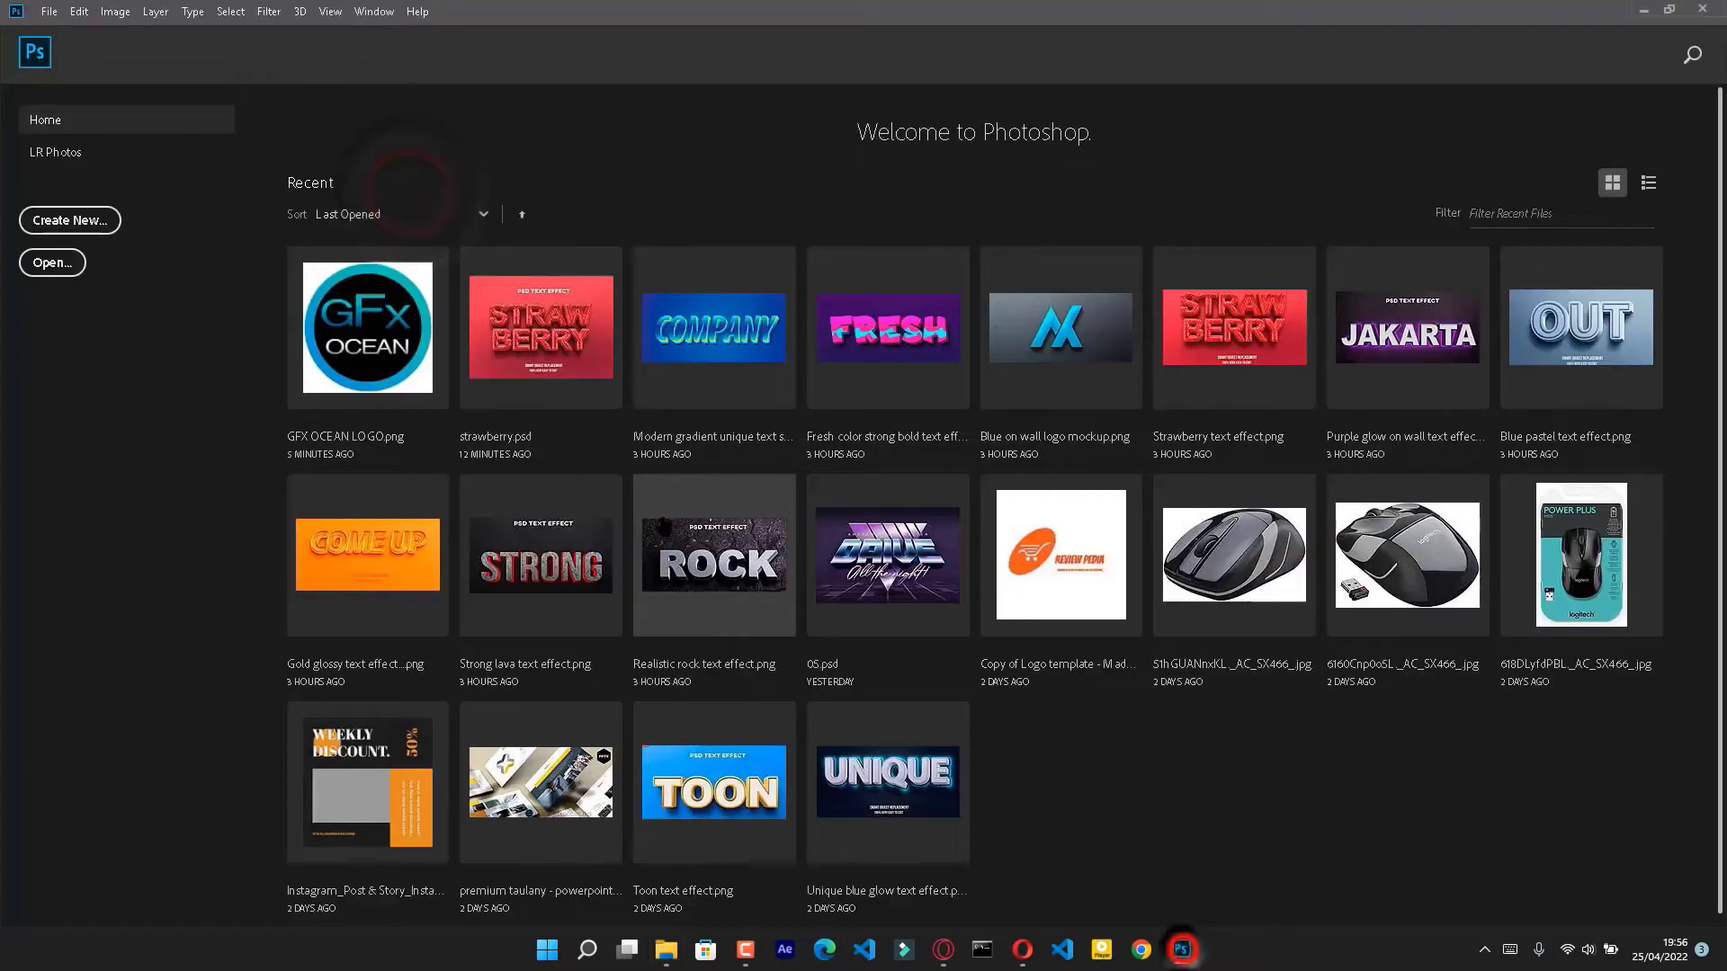
click(1181, 949)
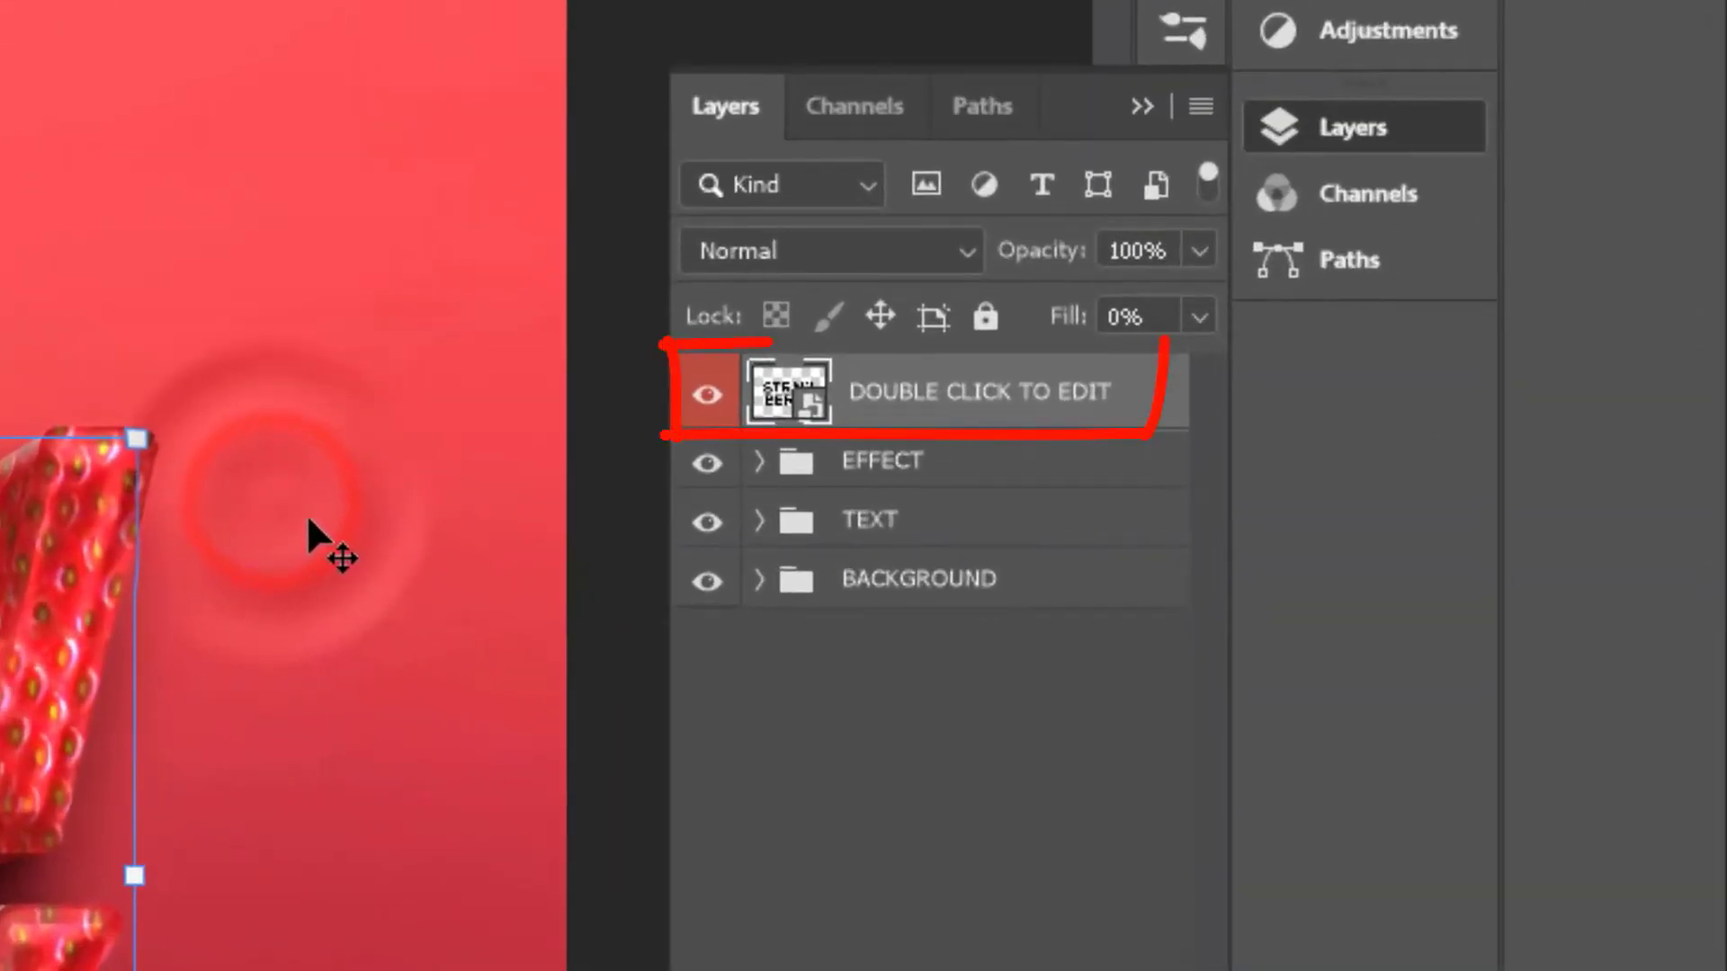
Expand the BACKGROUND layer group to show its BG gradient layer
click(349, 292)
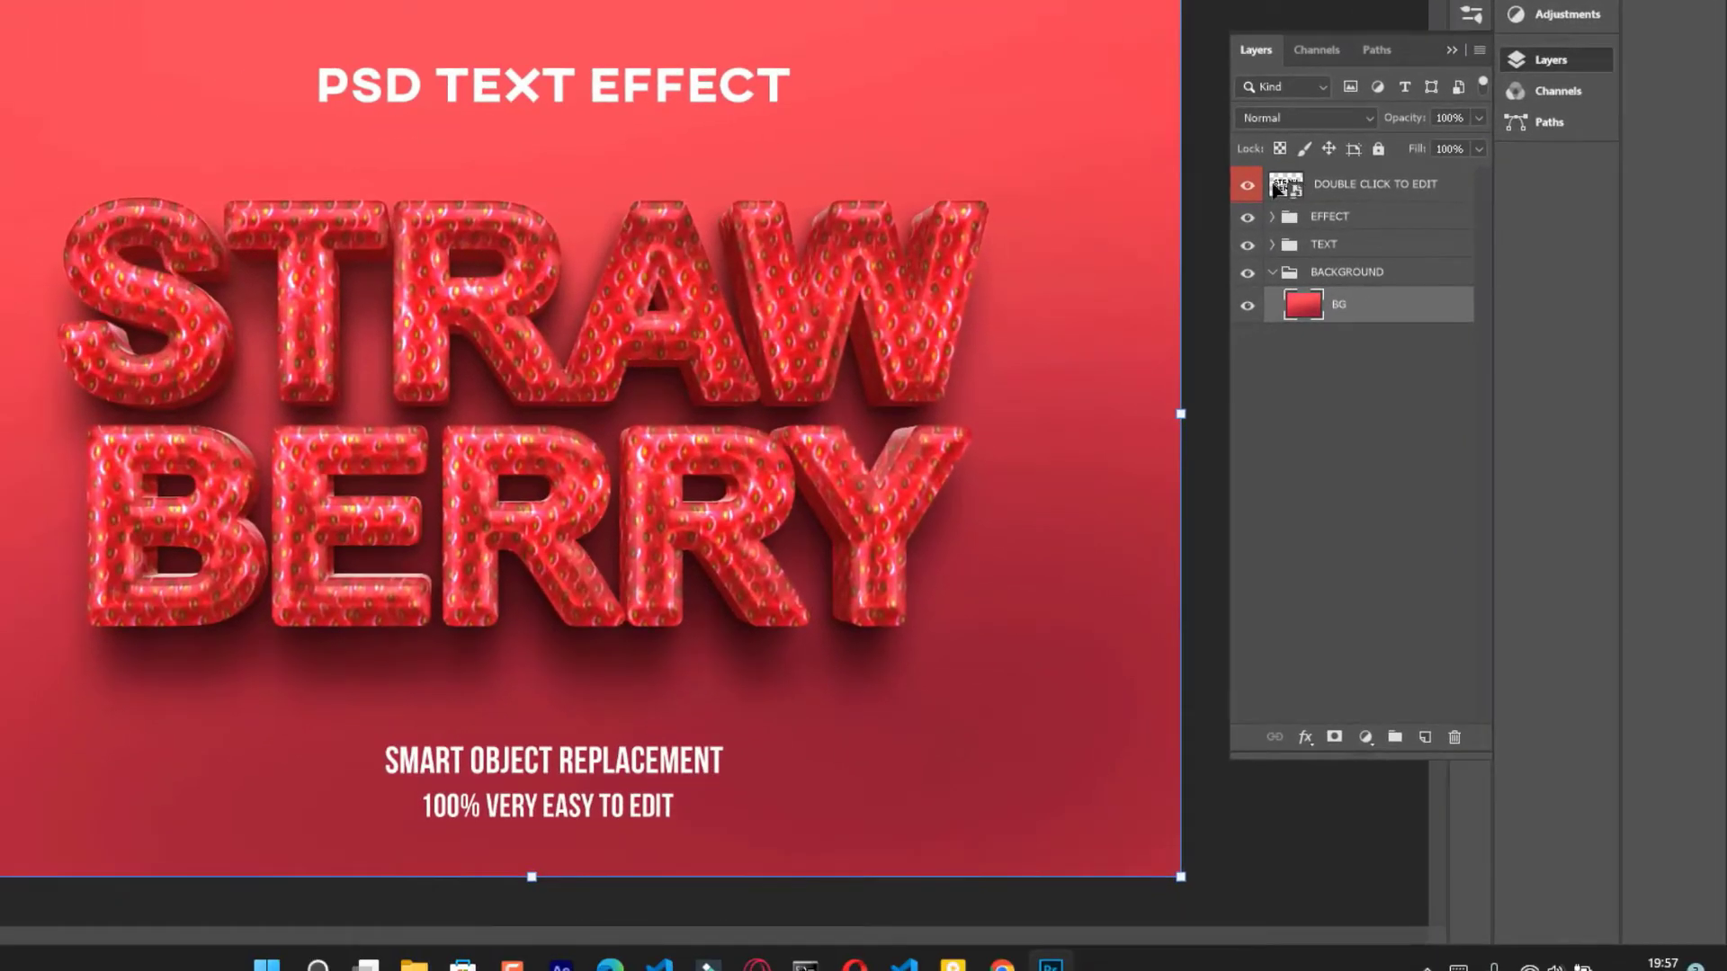
In the smart object, replace STRAW BERRY with 'GFX' and 'OCEAN' on two lines
double_click(1284, 187)
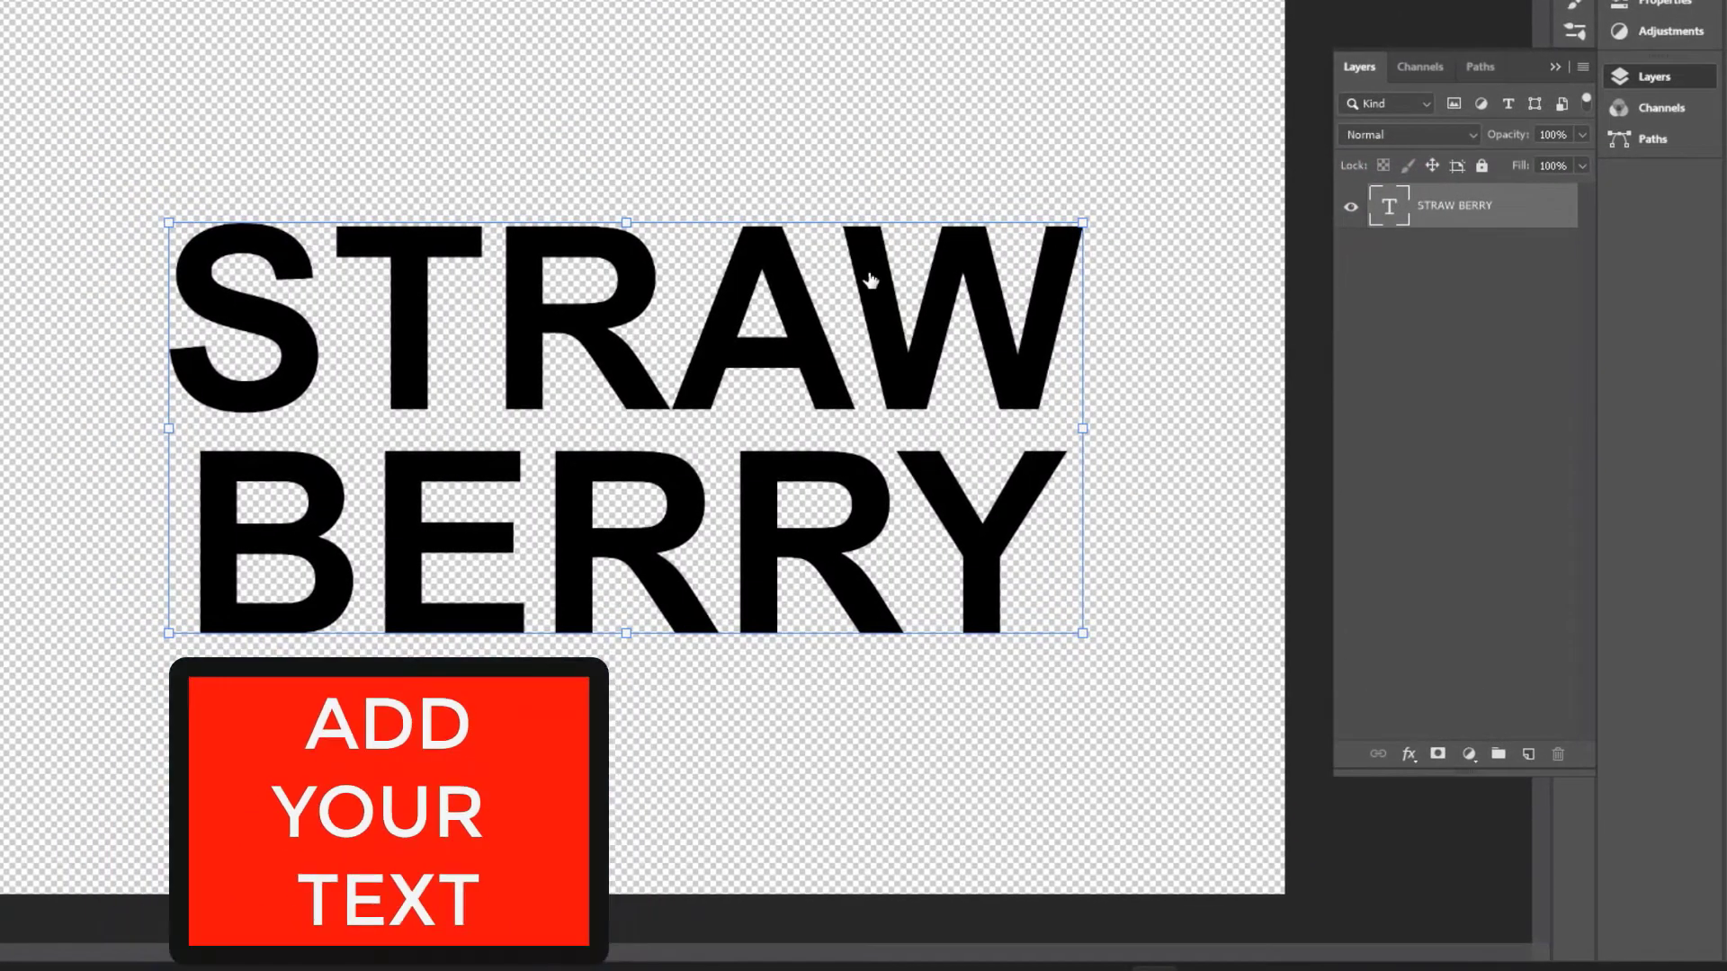
double_click(553, 316)
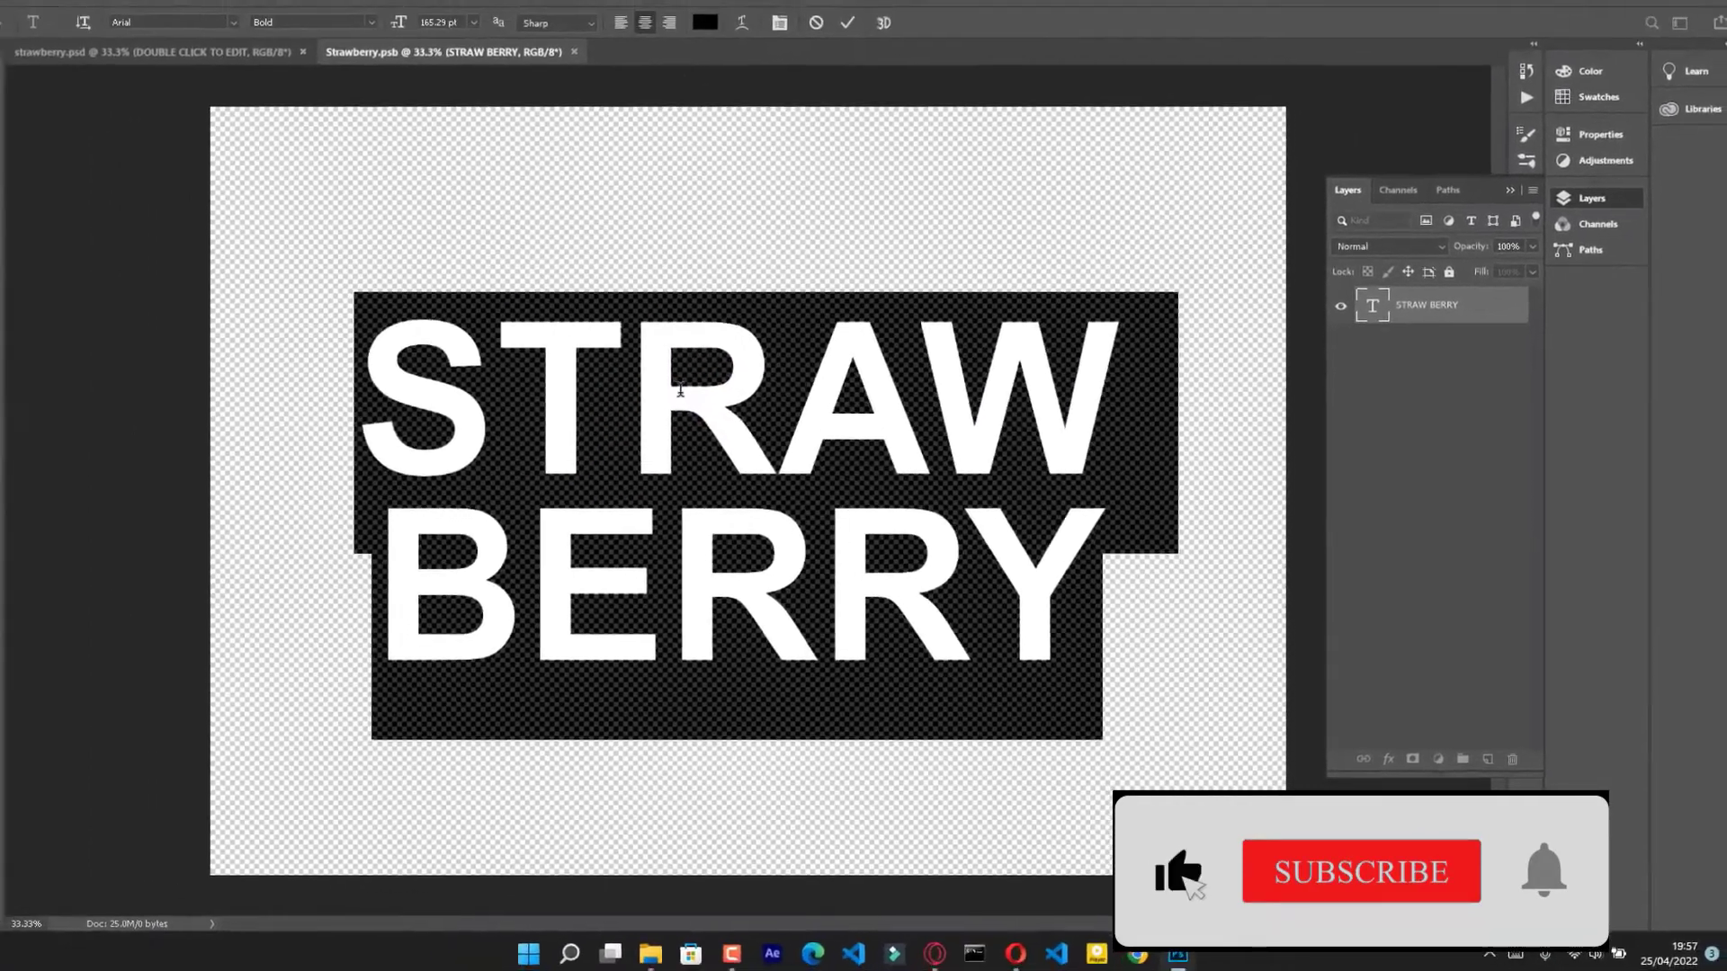
text(GFC)
key(BackSpace)
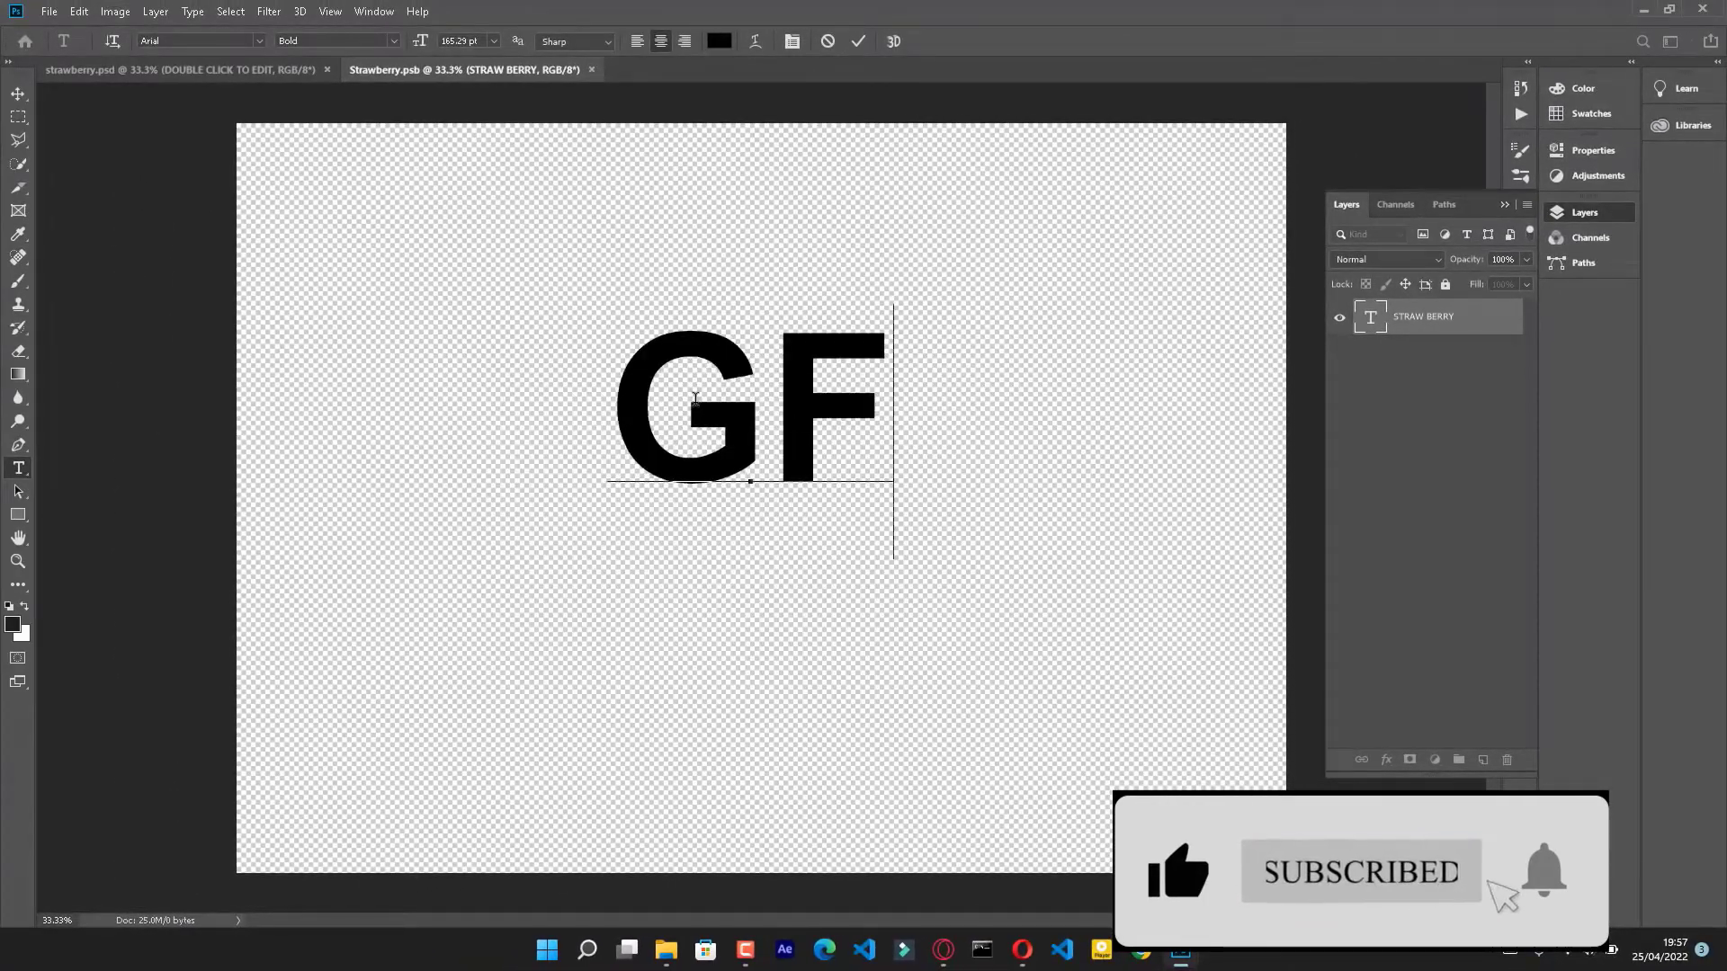
text(X)
key(Return)
text(O)
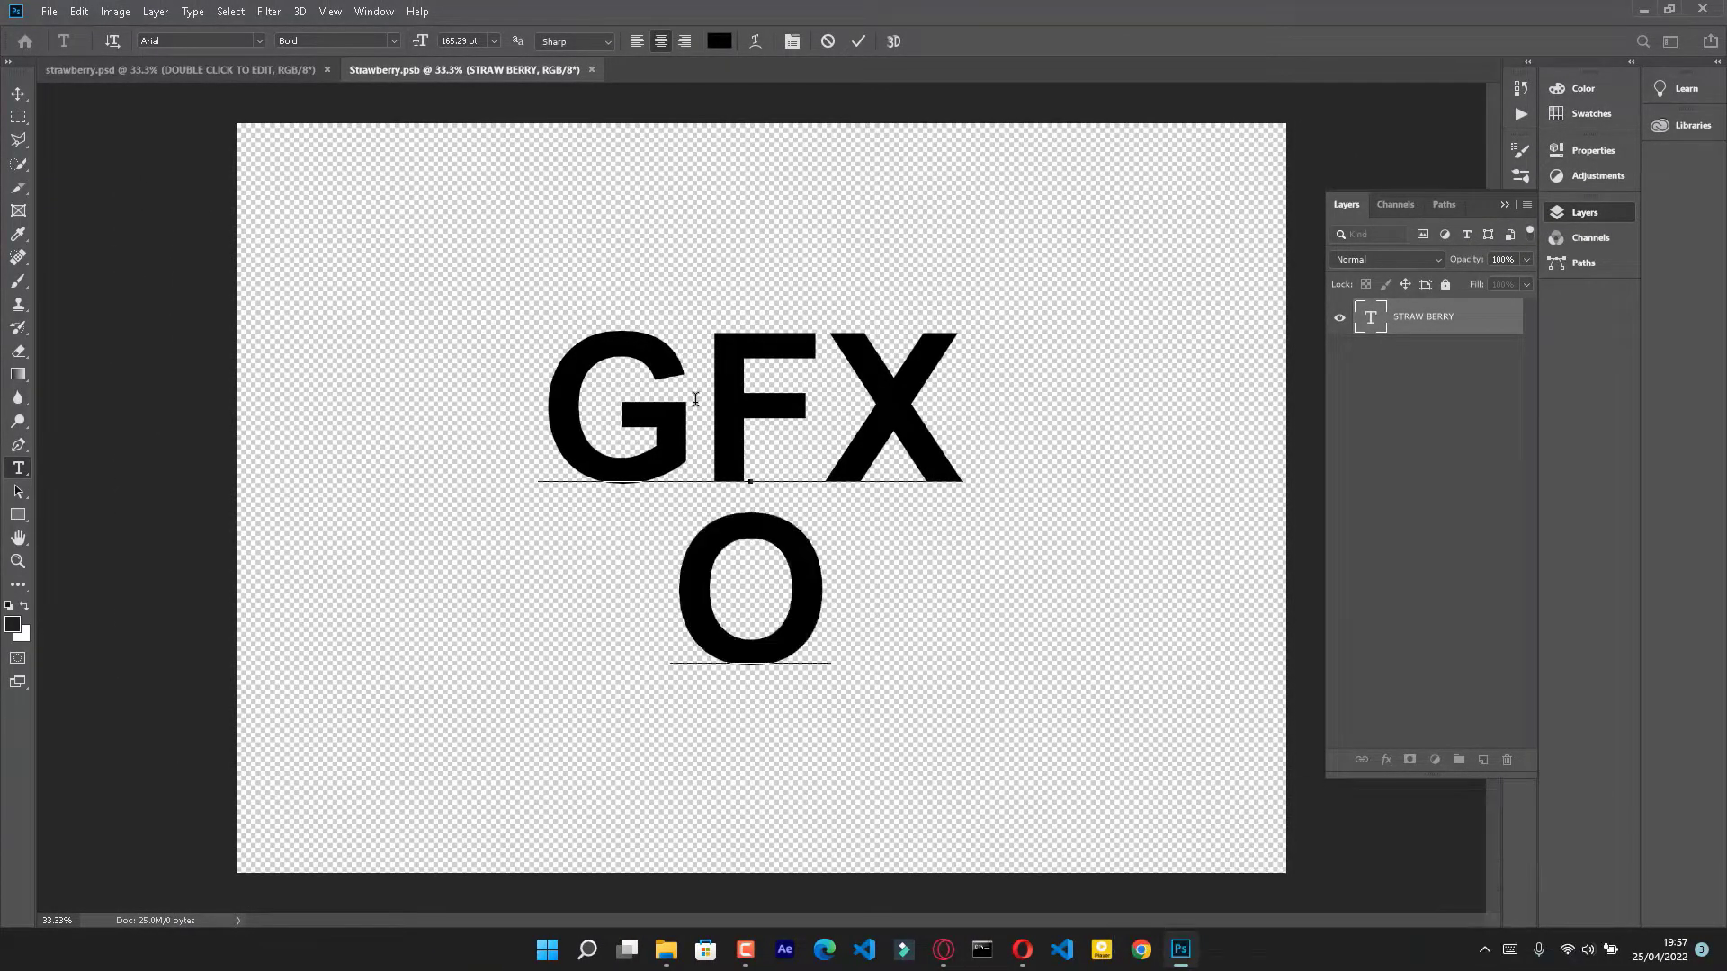
text(CEAN)
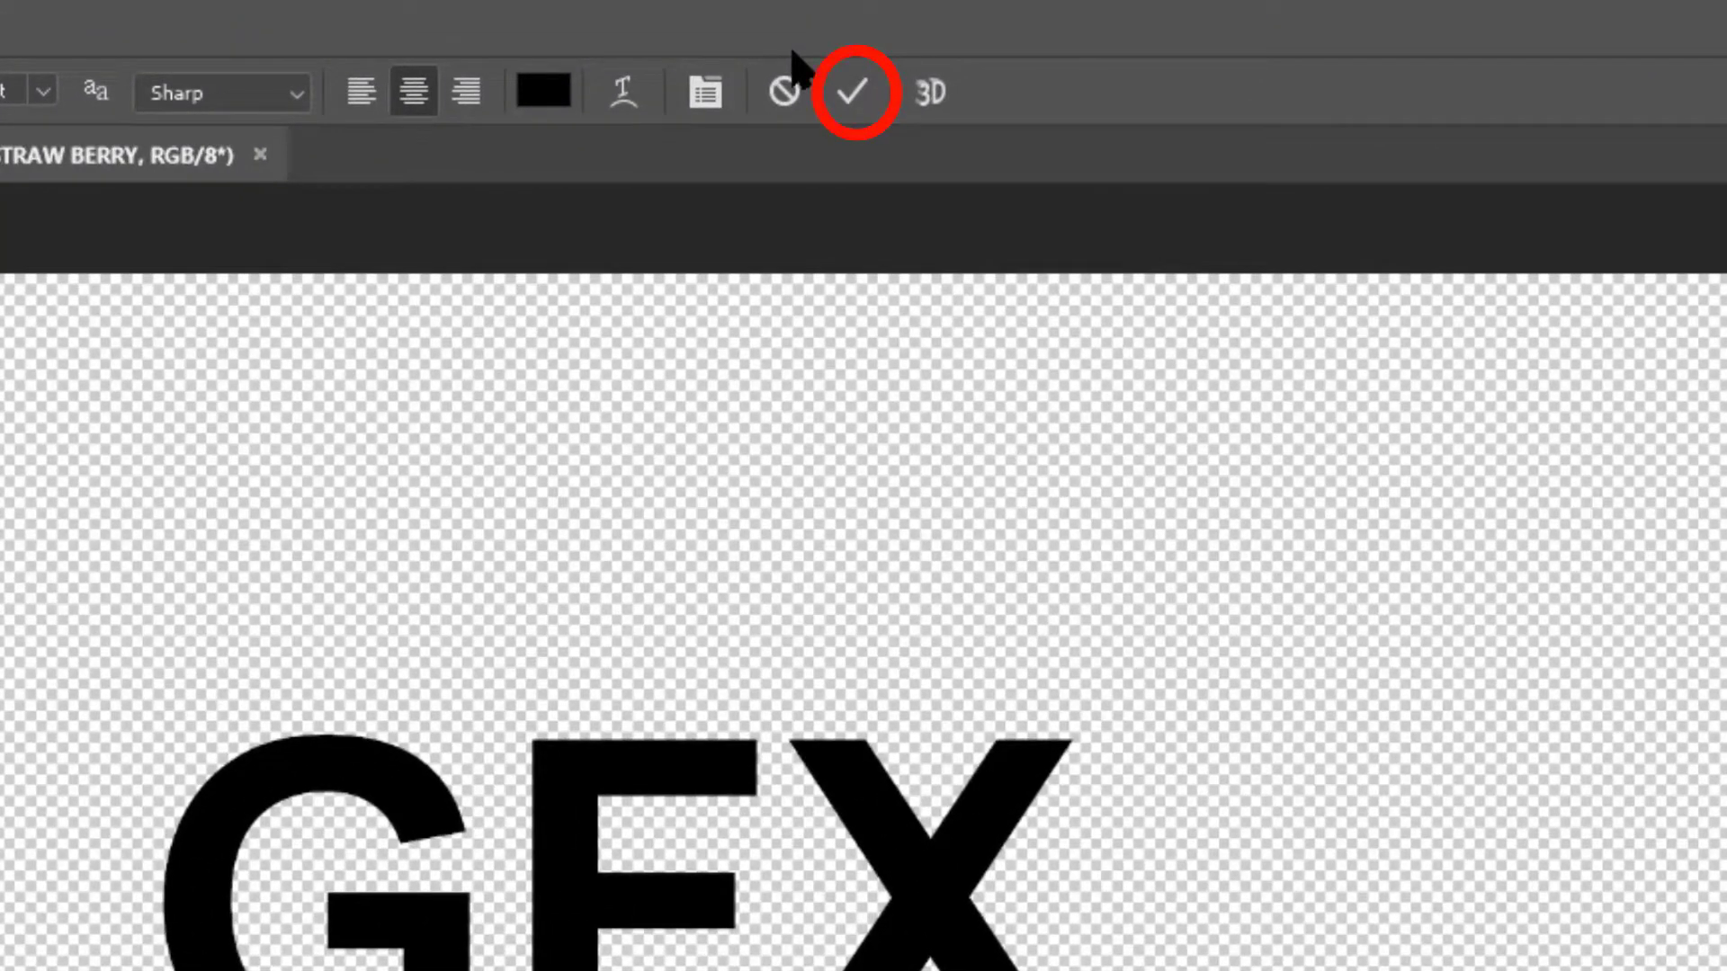
click(850, 90)
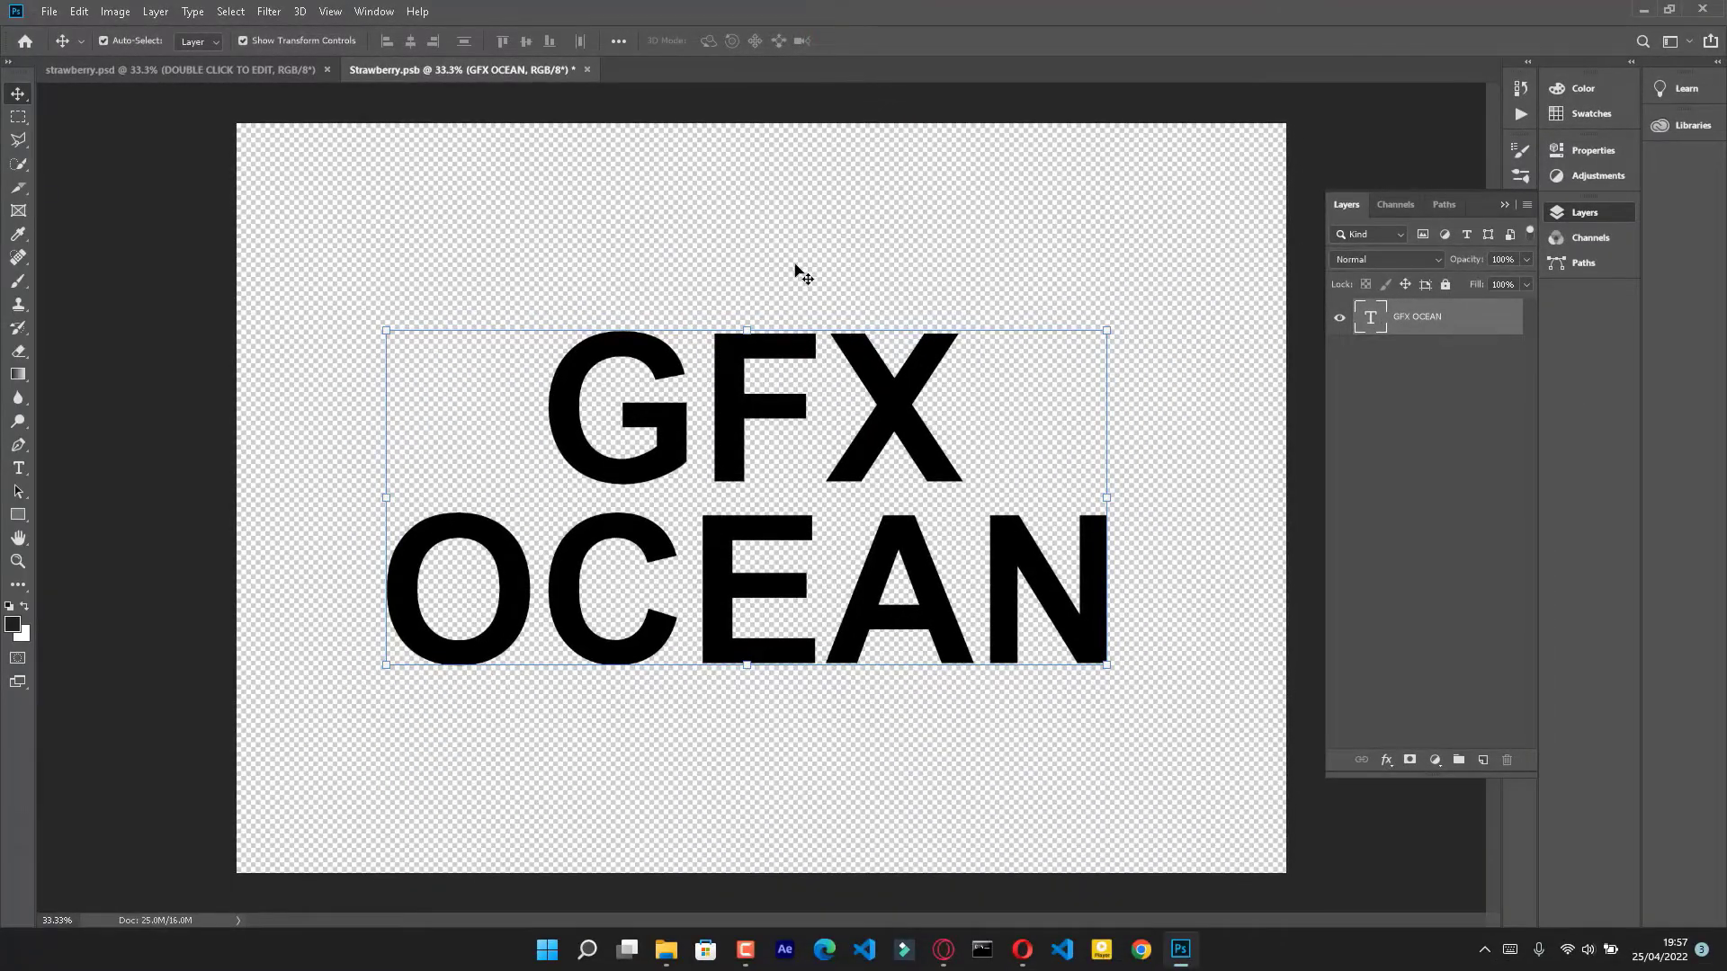
Close the smart object document, saving its changes
click(795, 268)
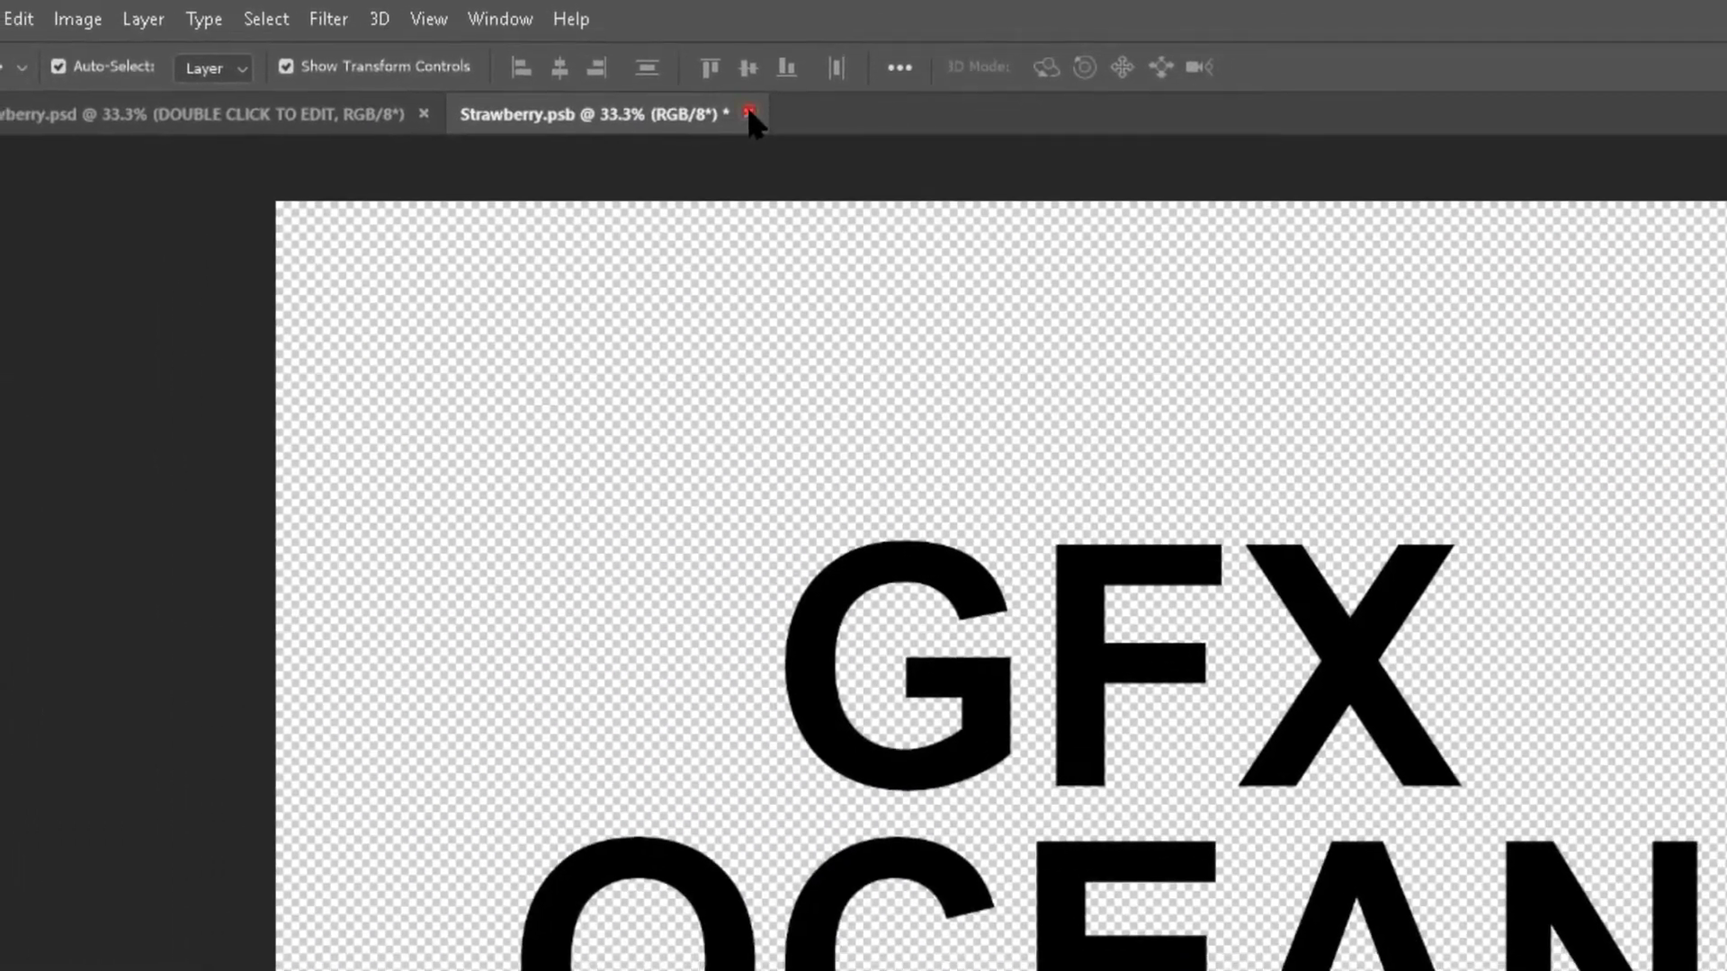
click(697, 164)
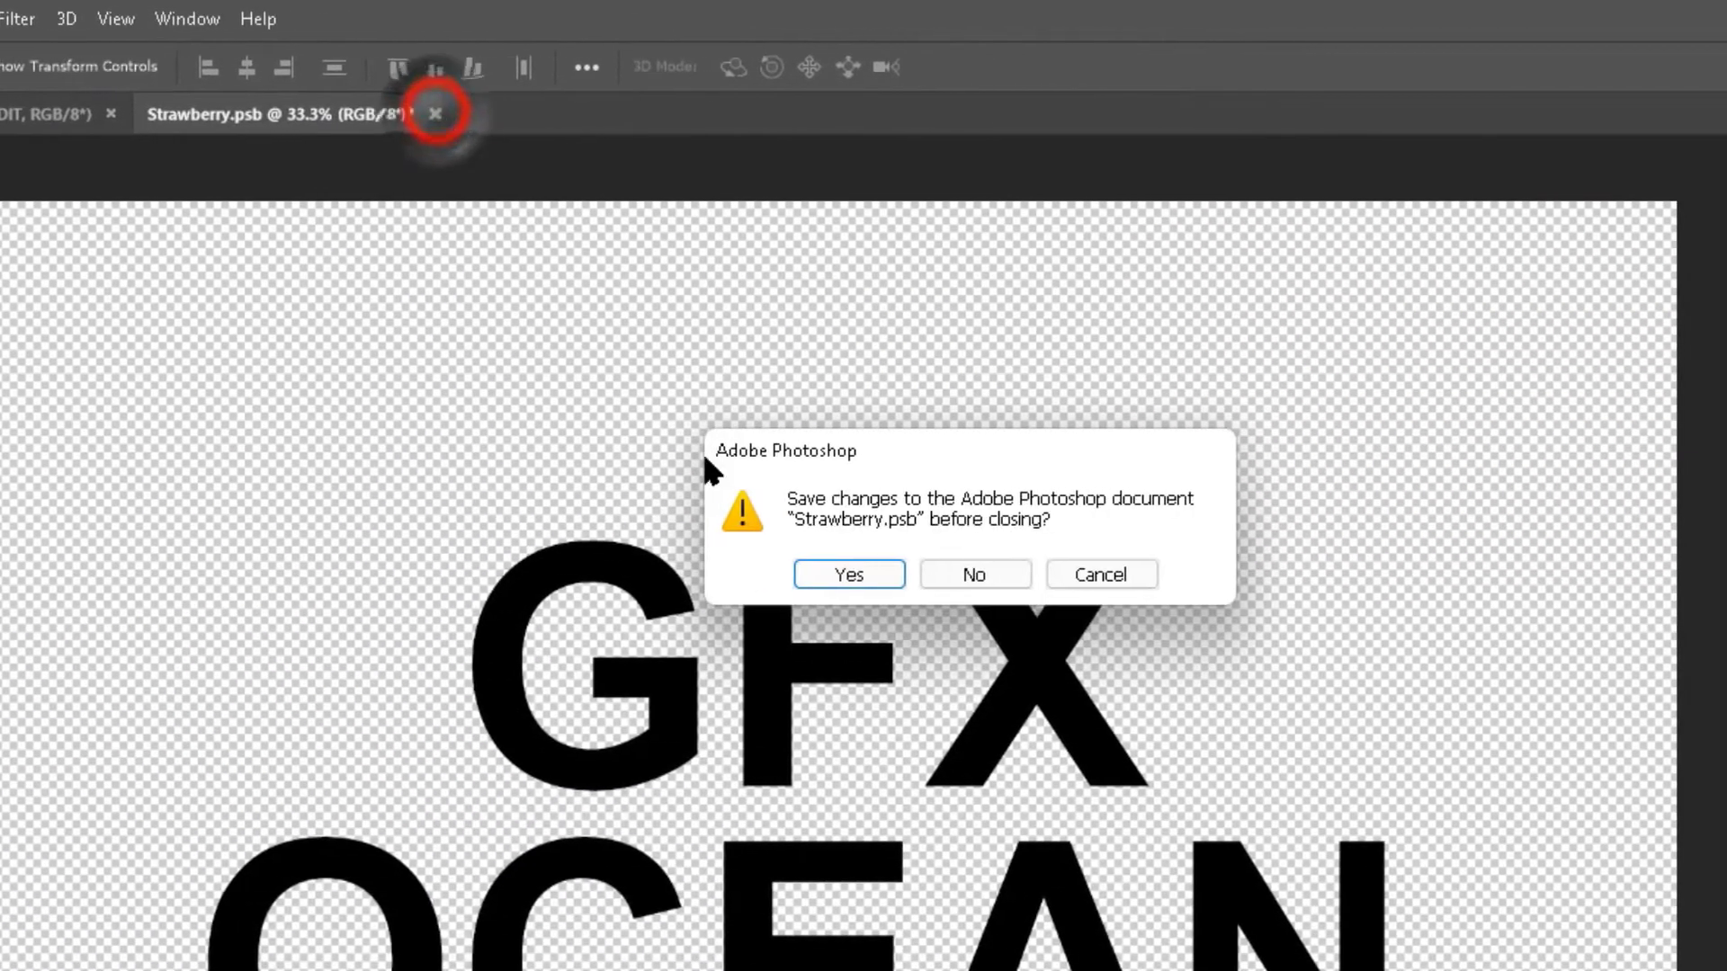
click(851, 576)
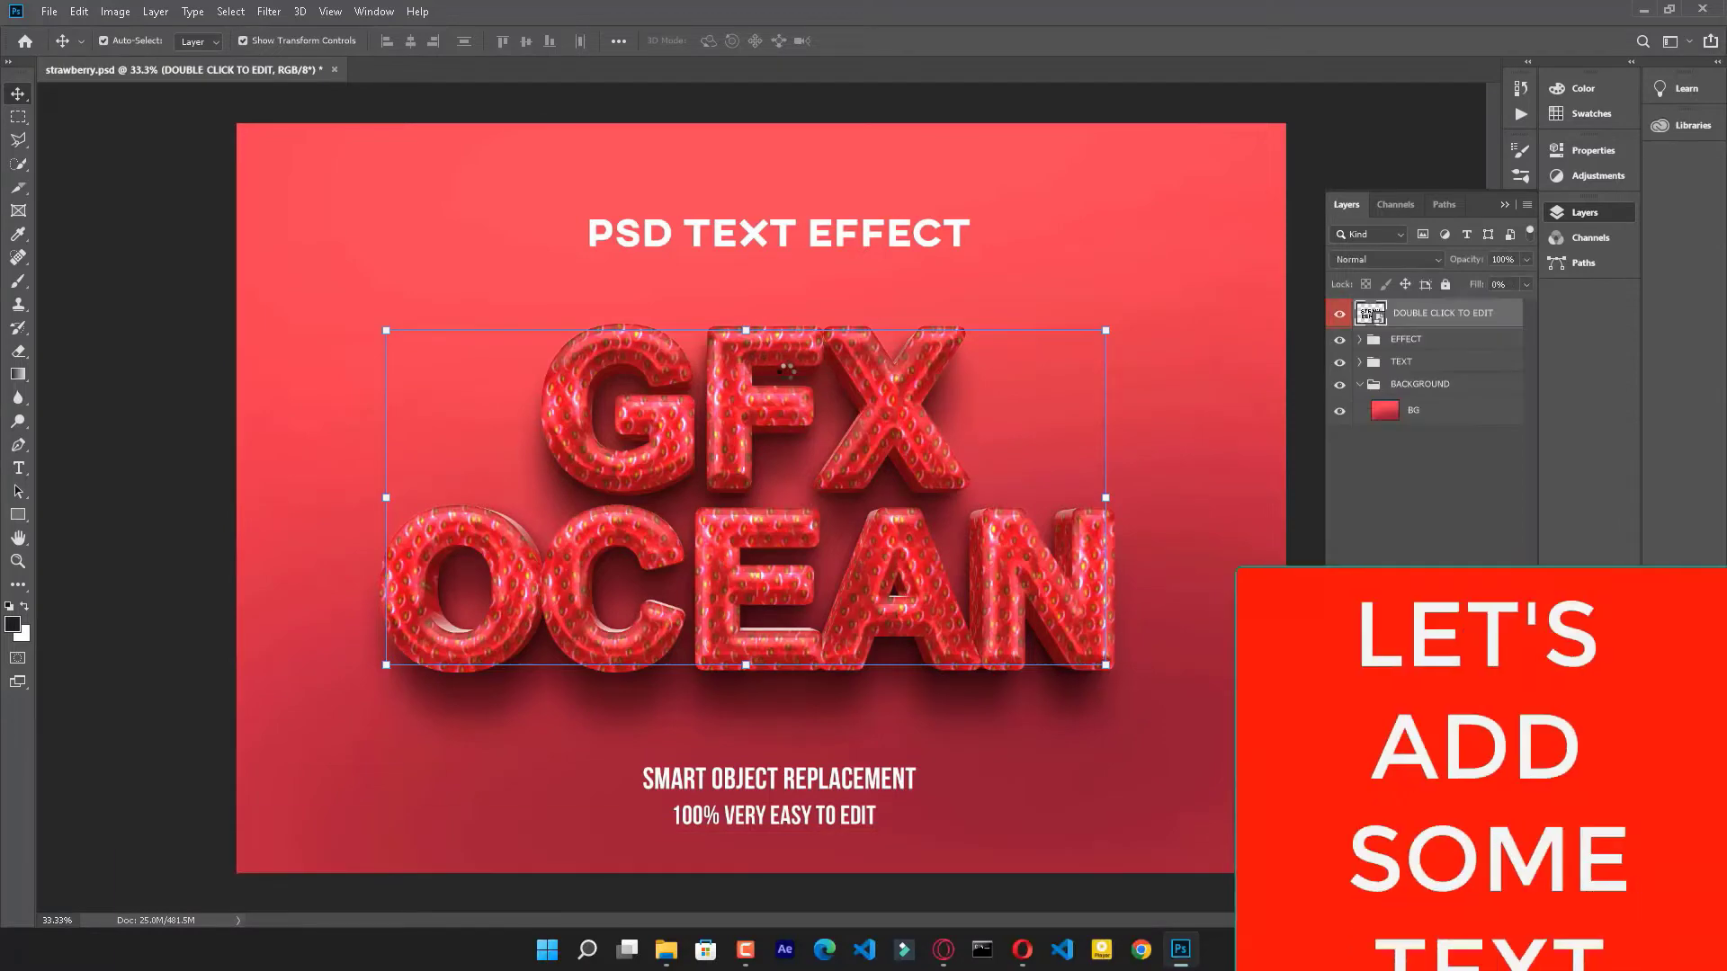
Expand the TEXT group and hide the SMART OBJECT REPLACEMENT caption layer
click(893, 307)
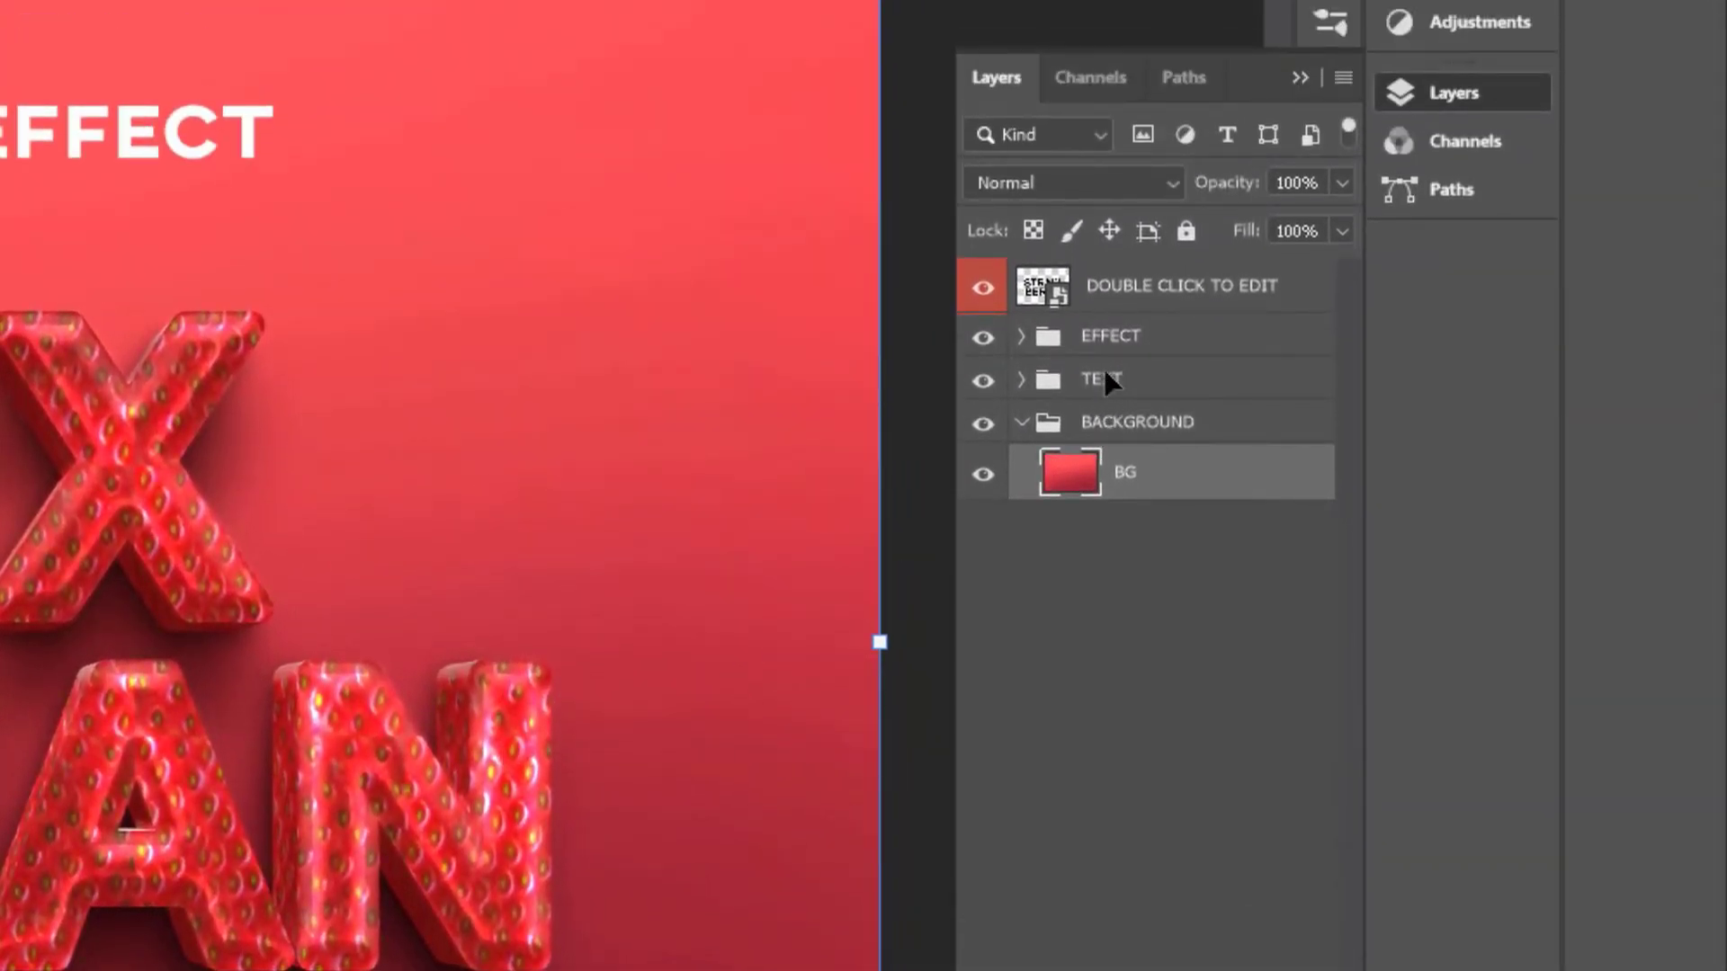
click(1019, 379)
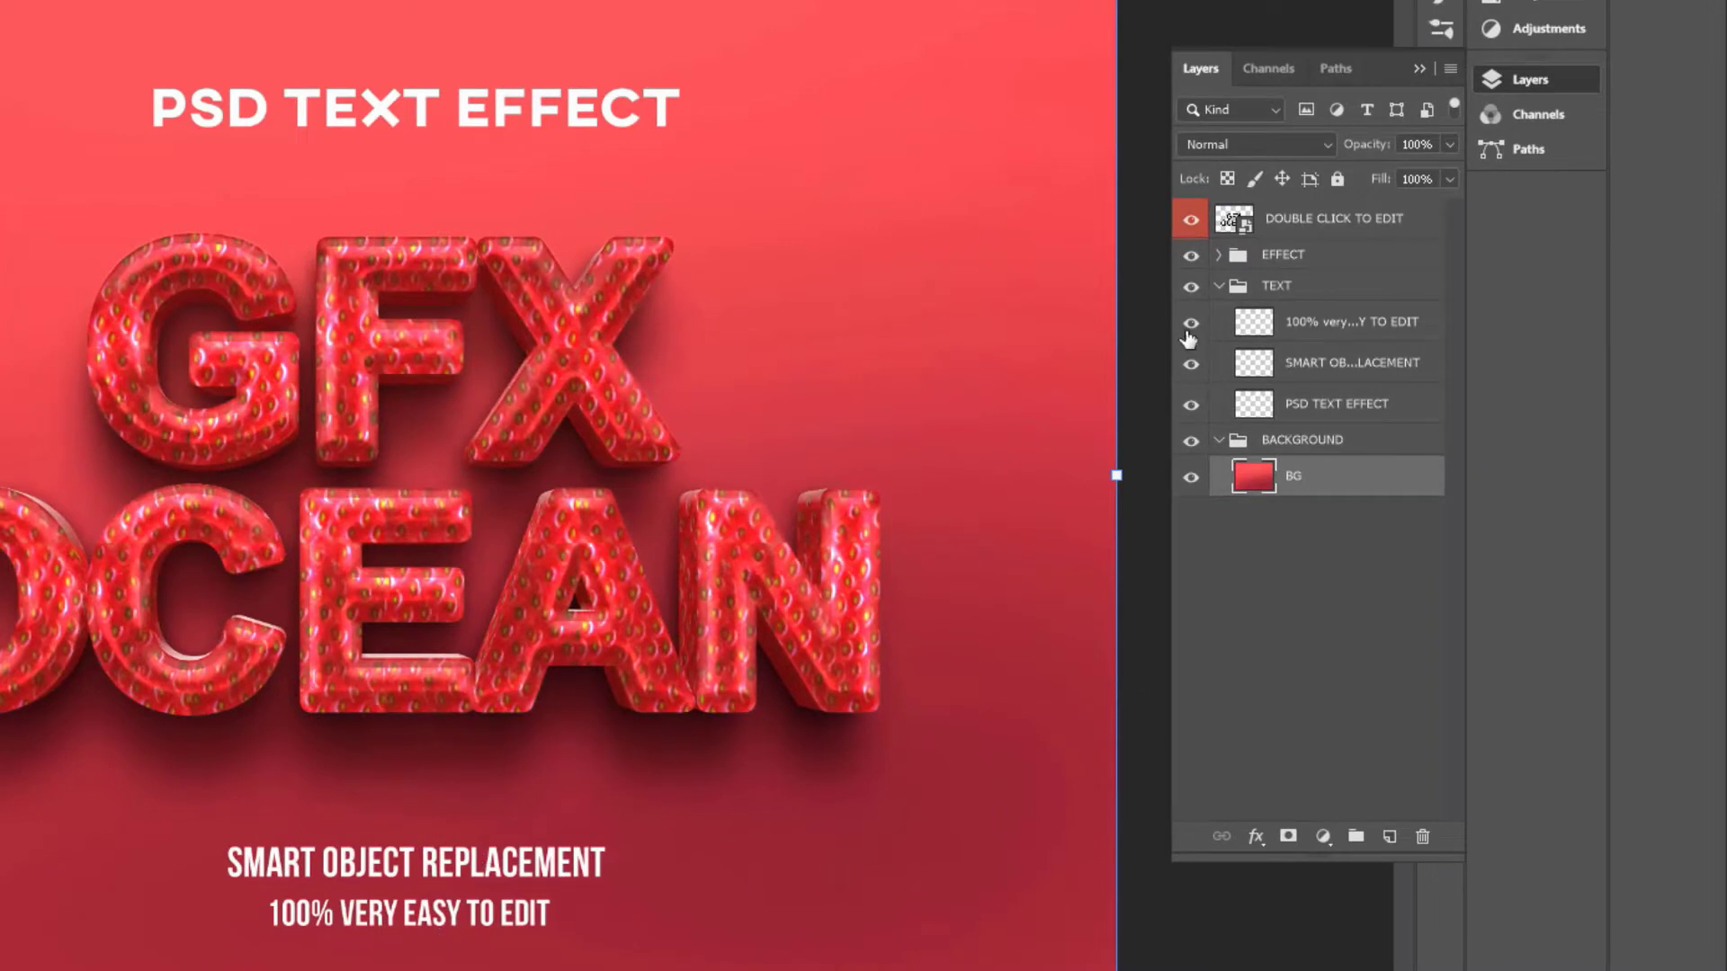
click(1191, 364)
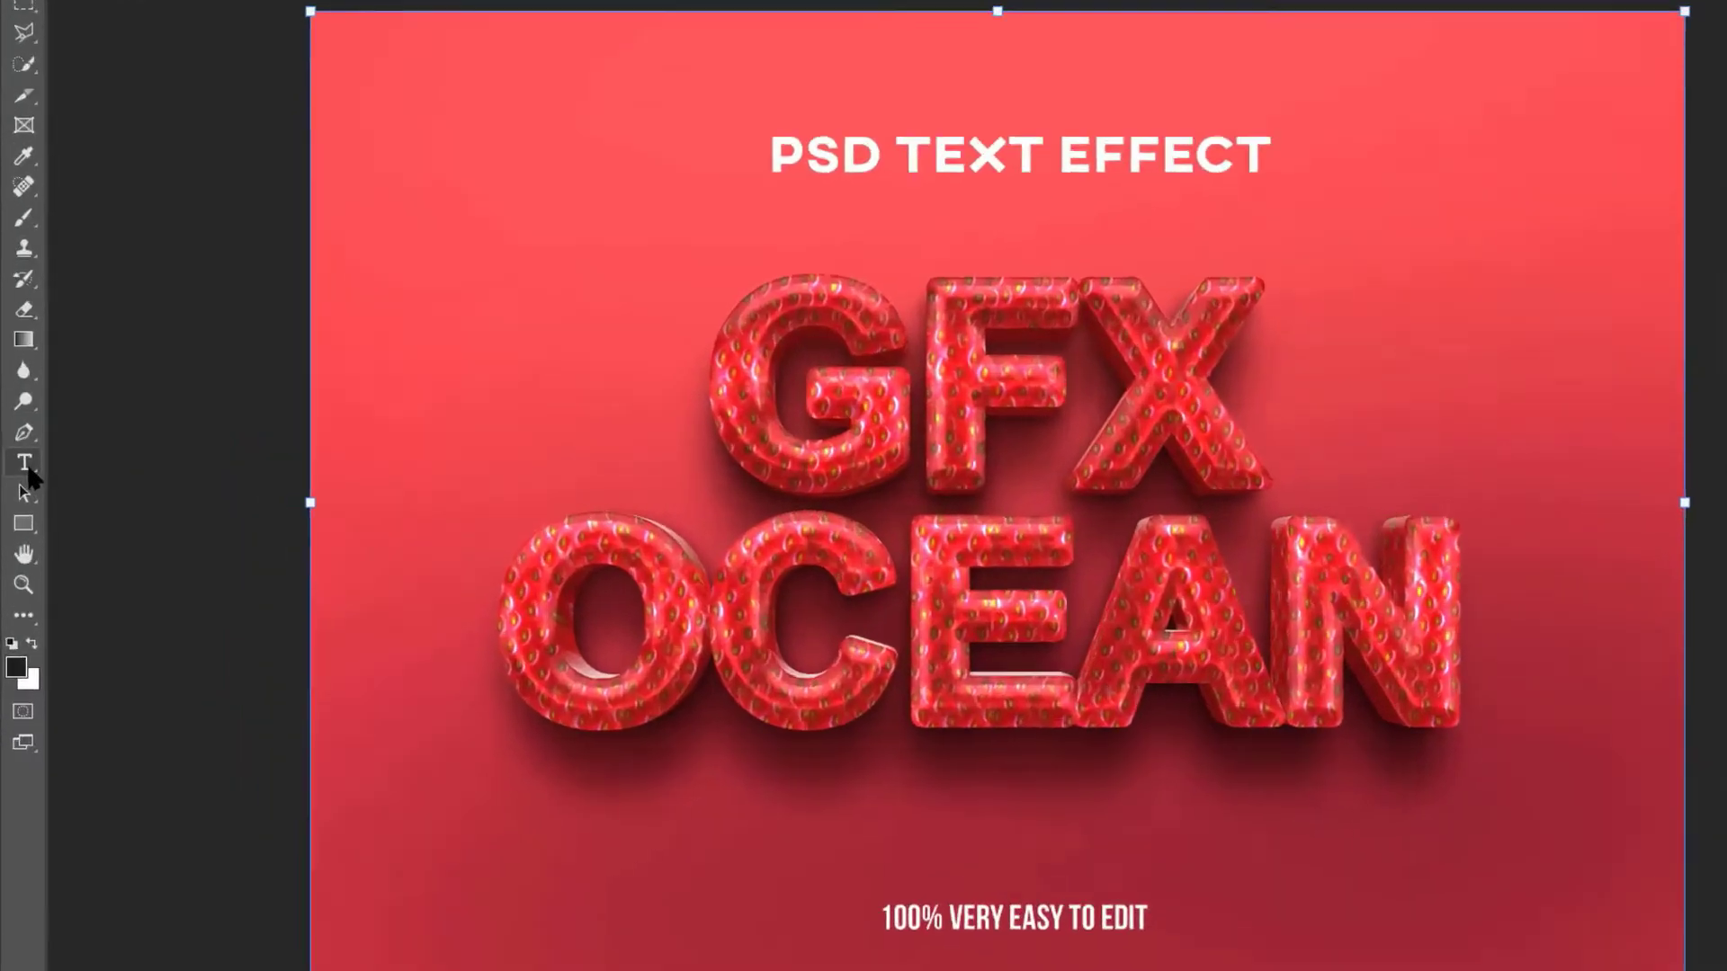
click(58, 440)
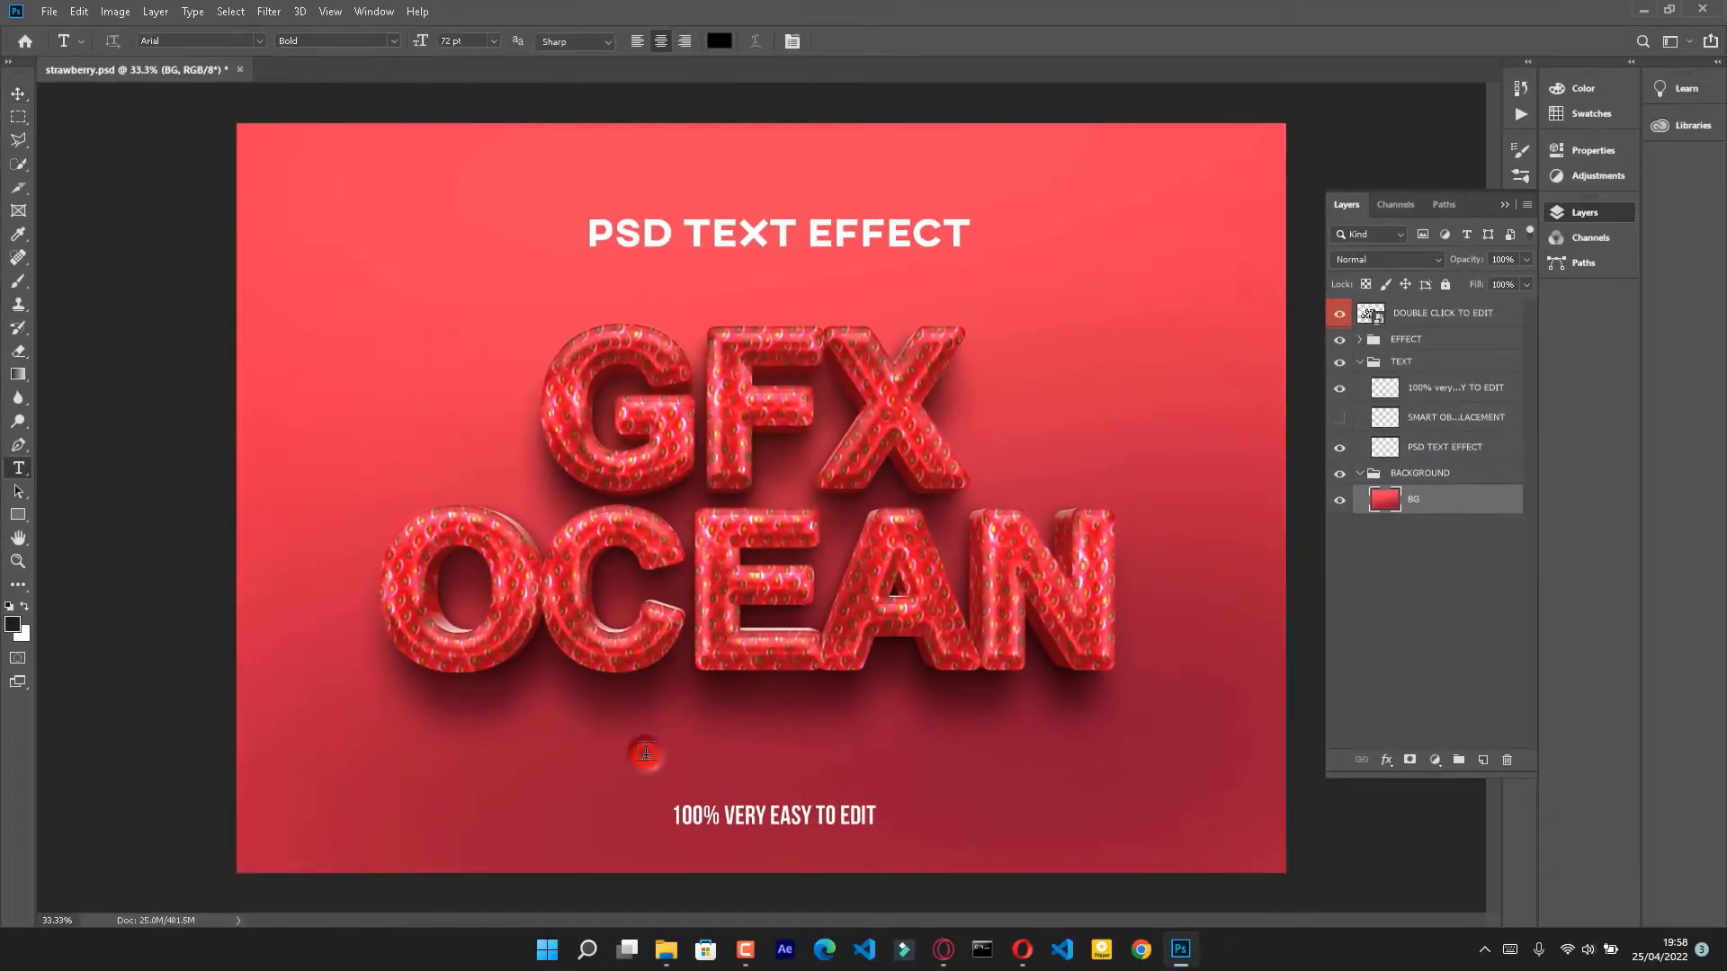
click(645, 751)
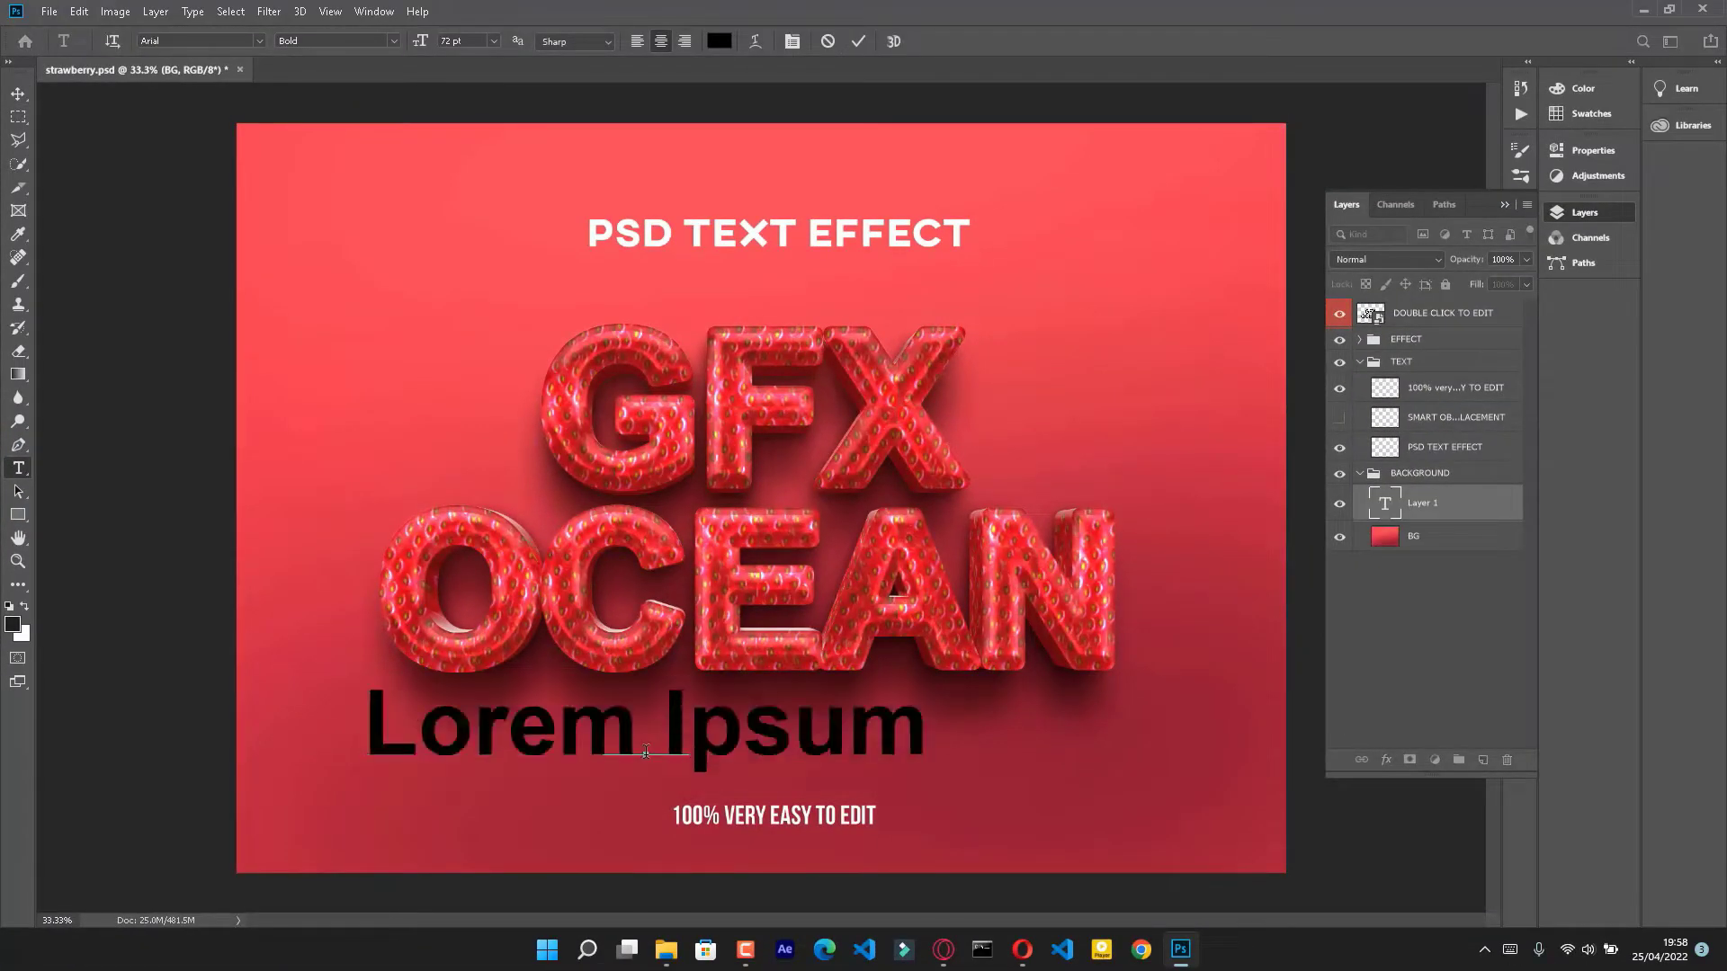
text(WWW)
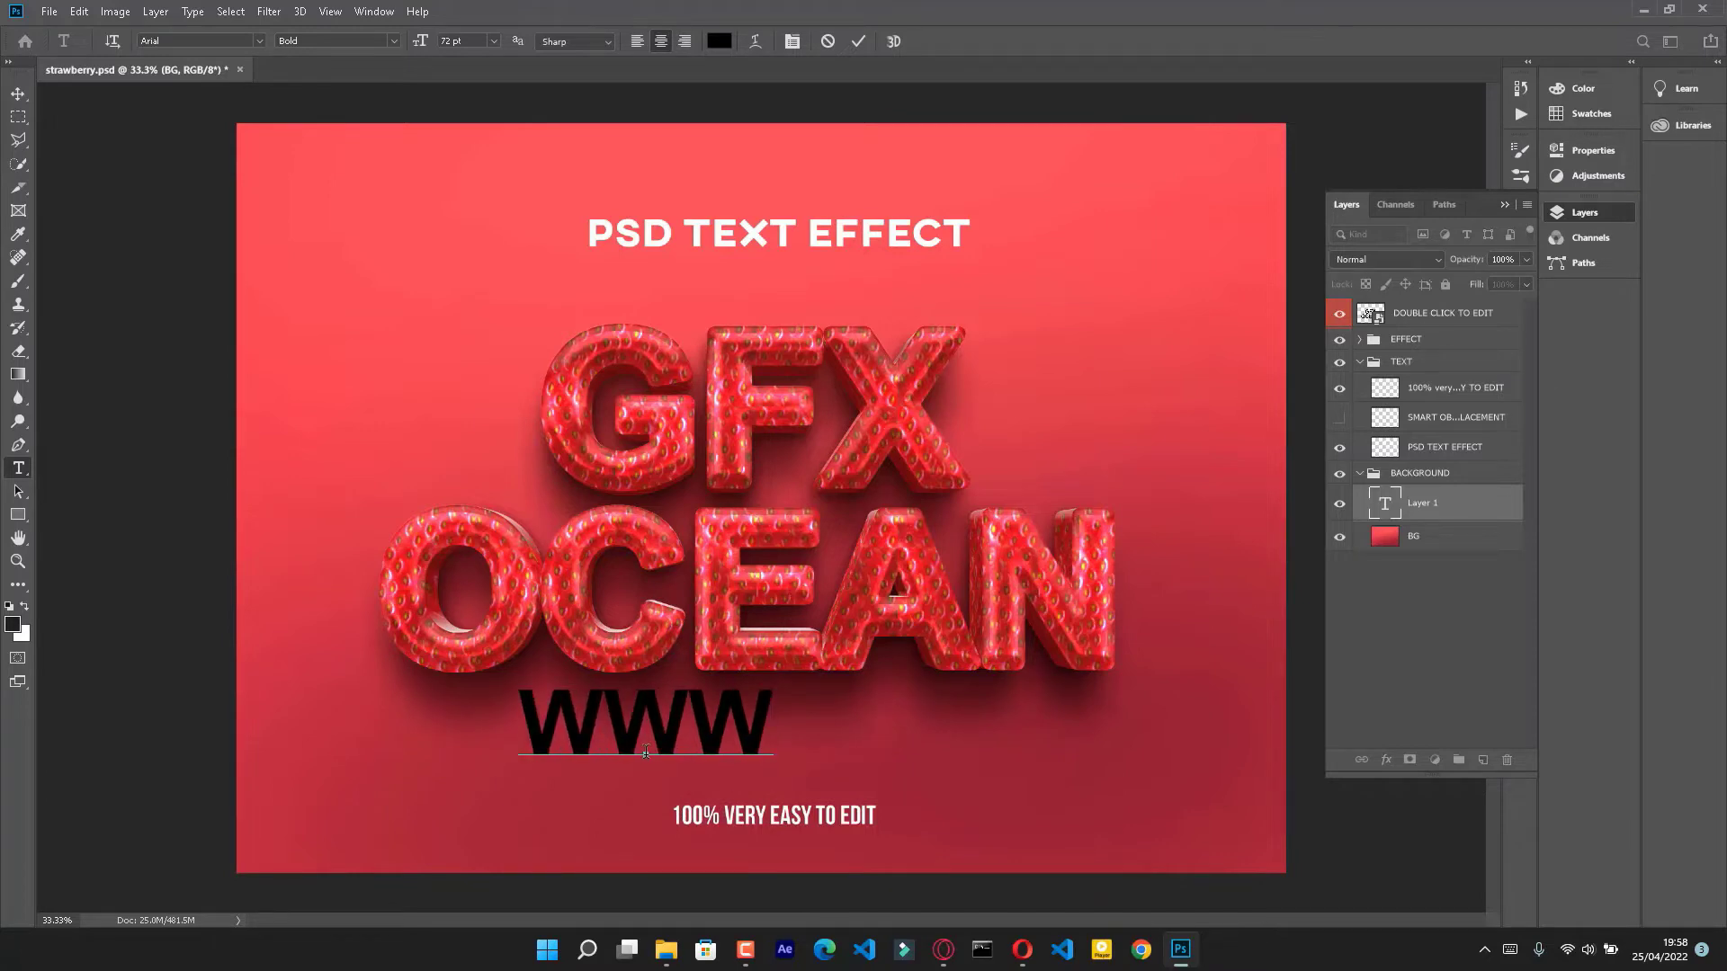
text(.GFXOC)
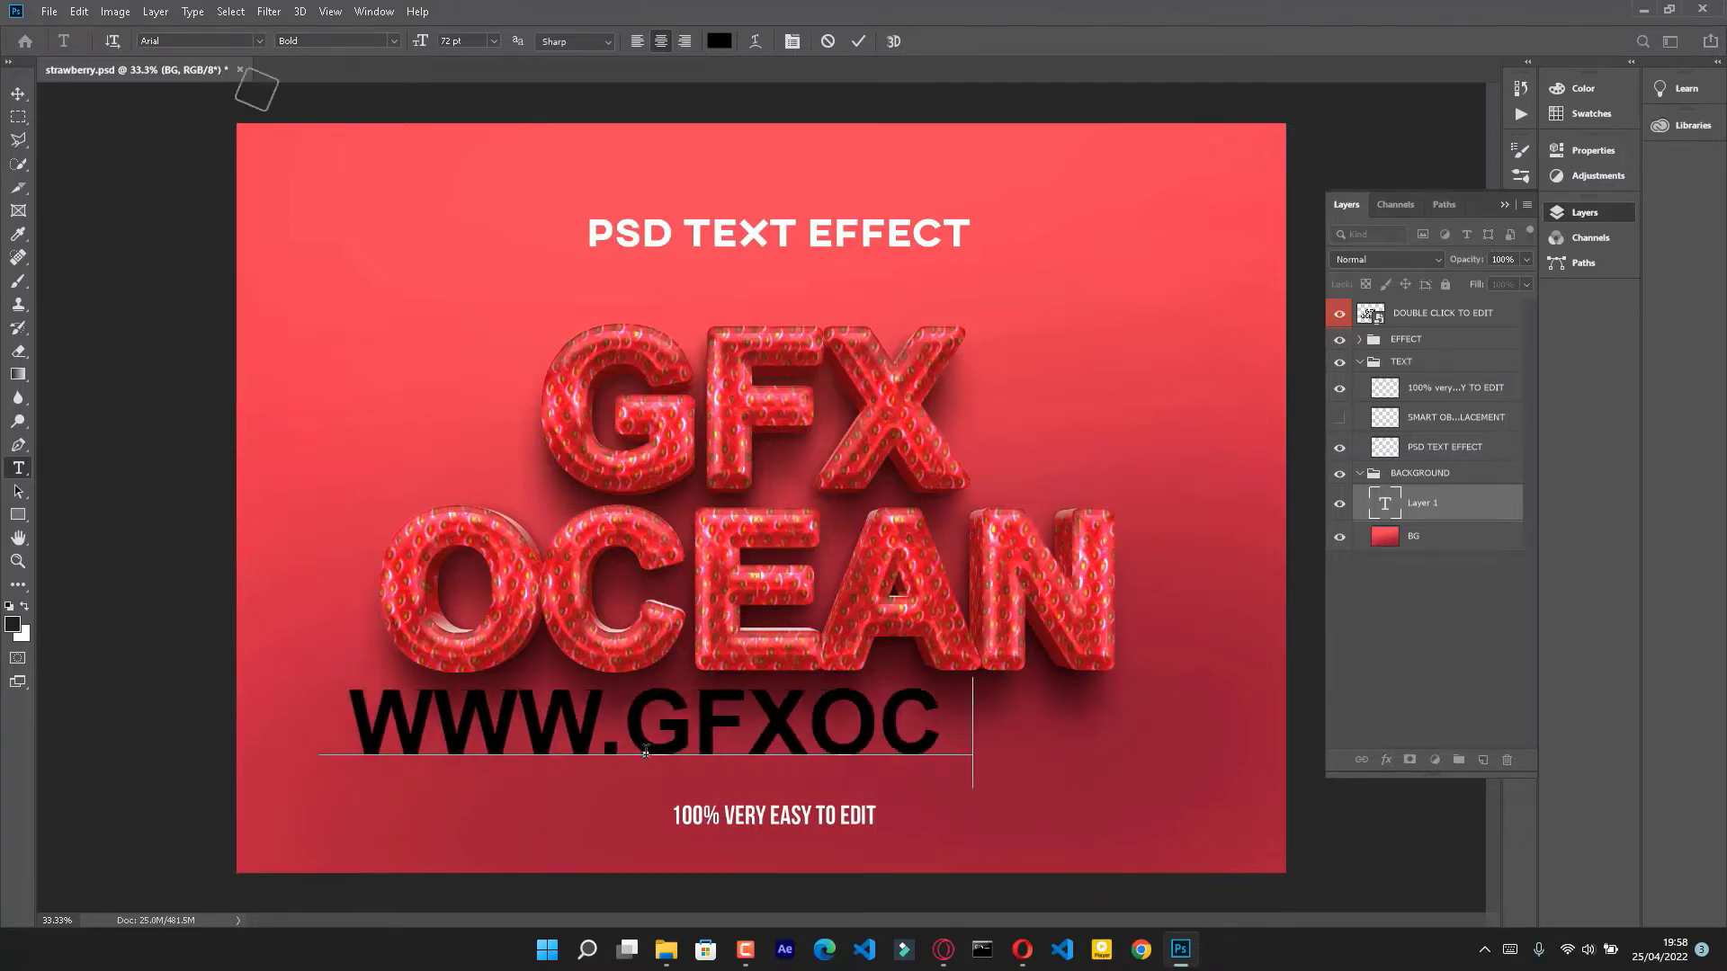
text(EAN.NE)
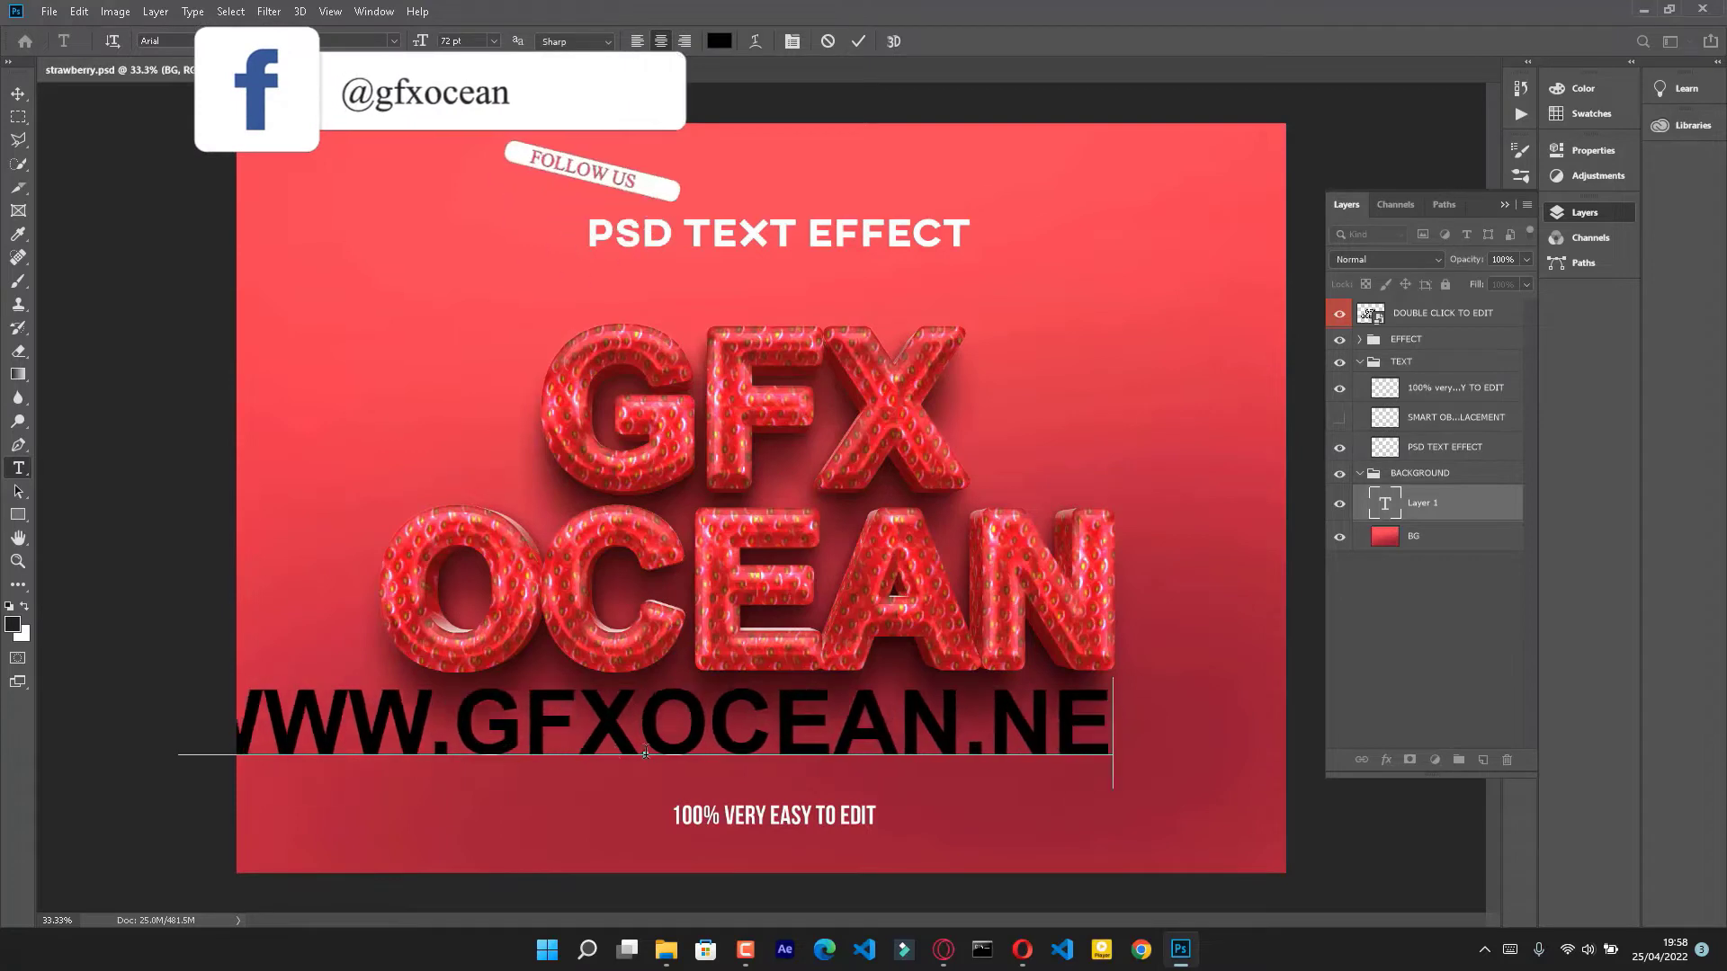
text(T)
key(ctrl+a)
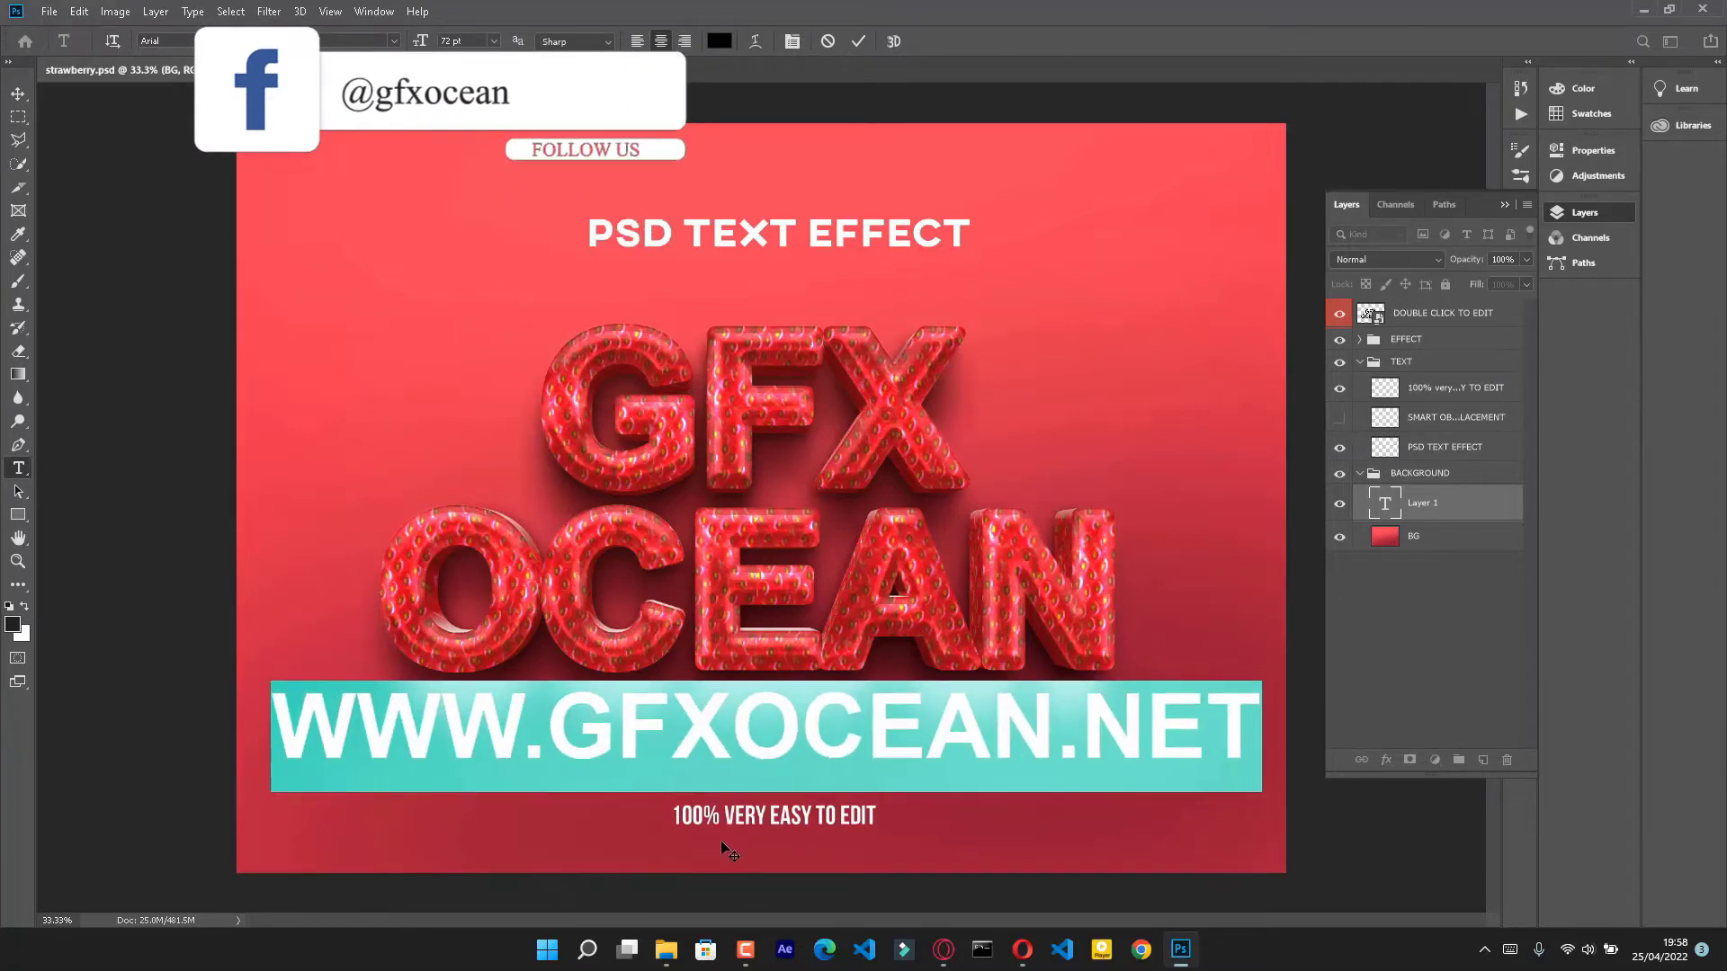
Make the URL text 26 pt and deep red (#cc3333), then commit it
click(1593, 150)
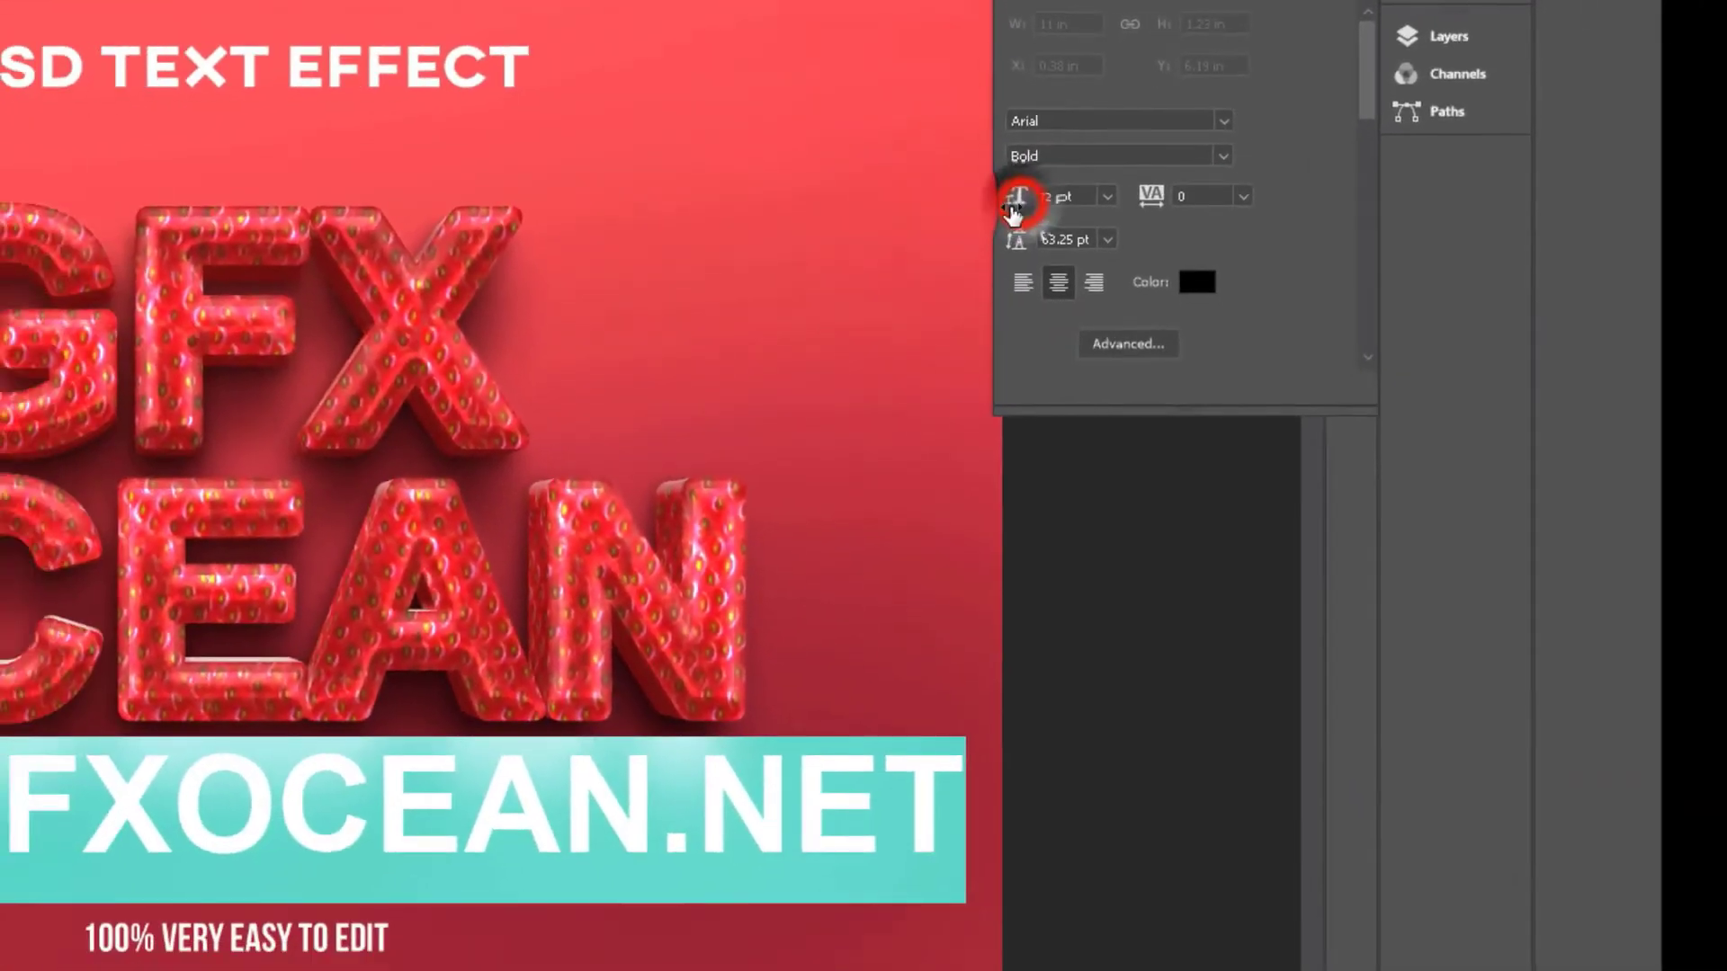
drag(1009, 211, 958, 216)
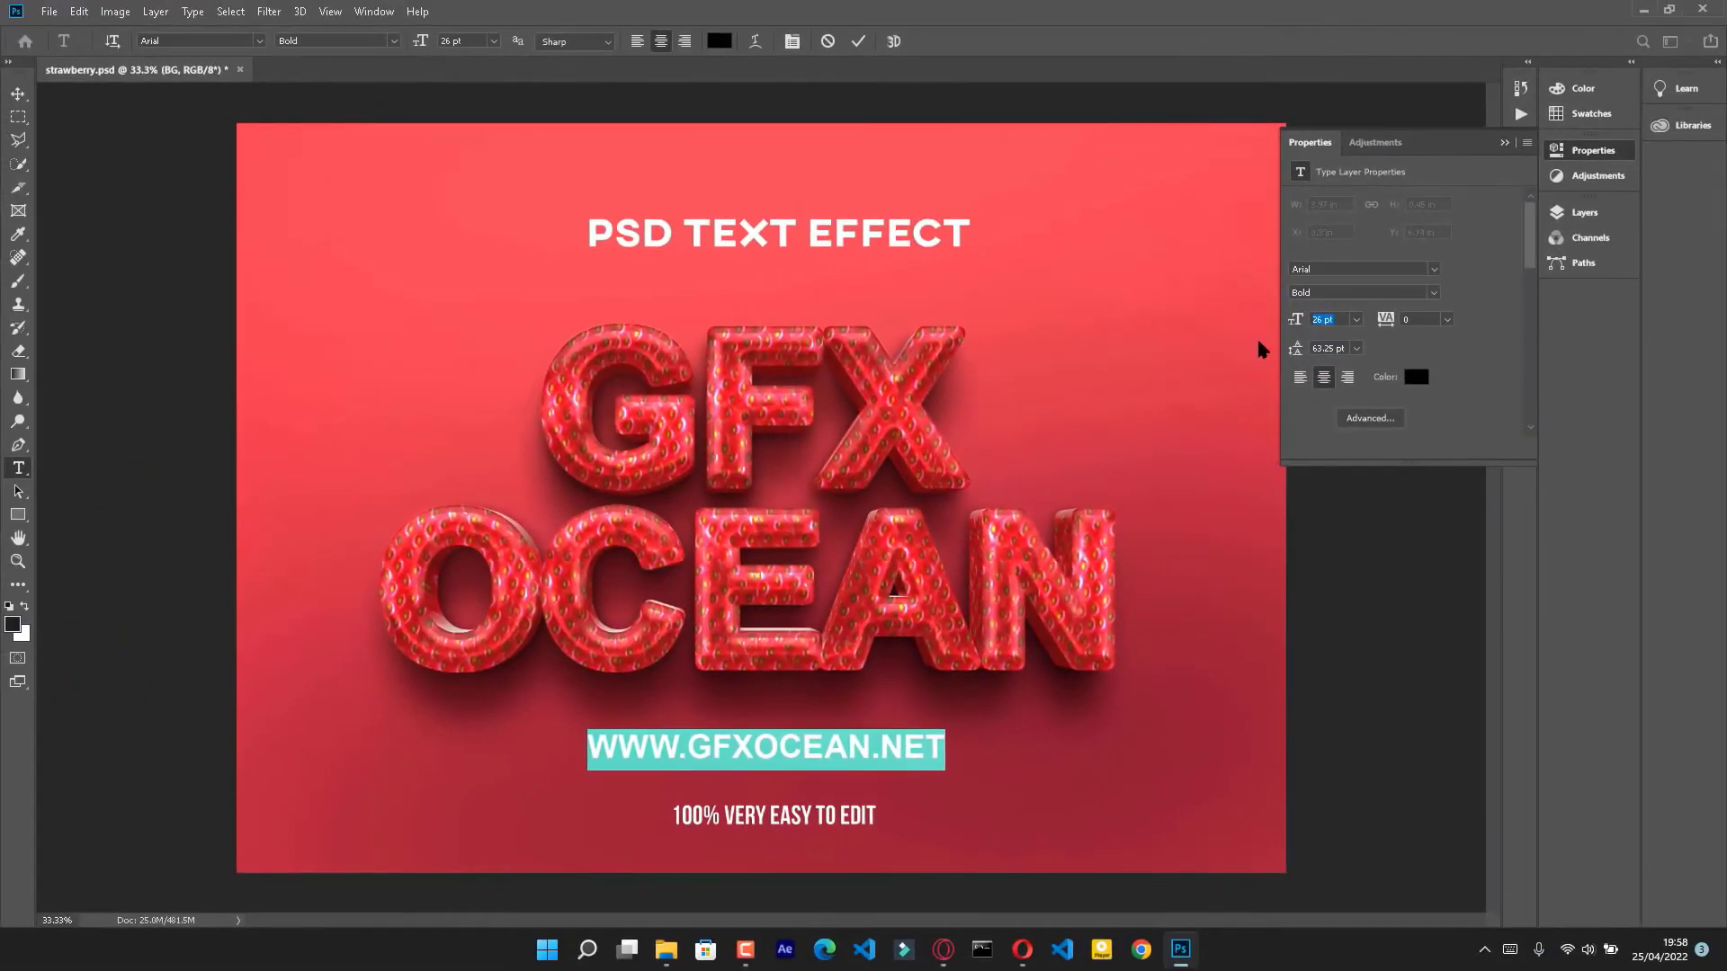
click(1426, 376)
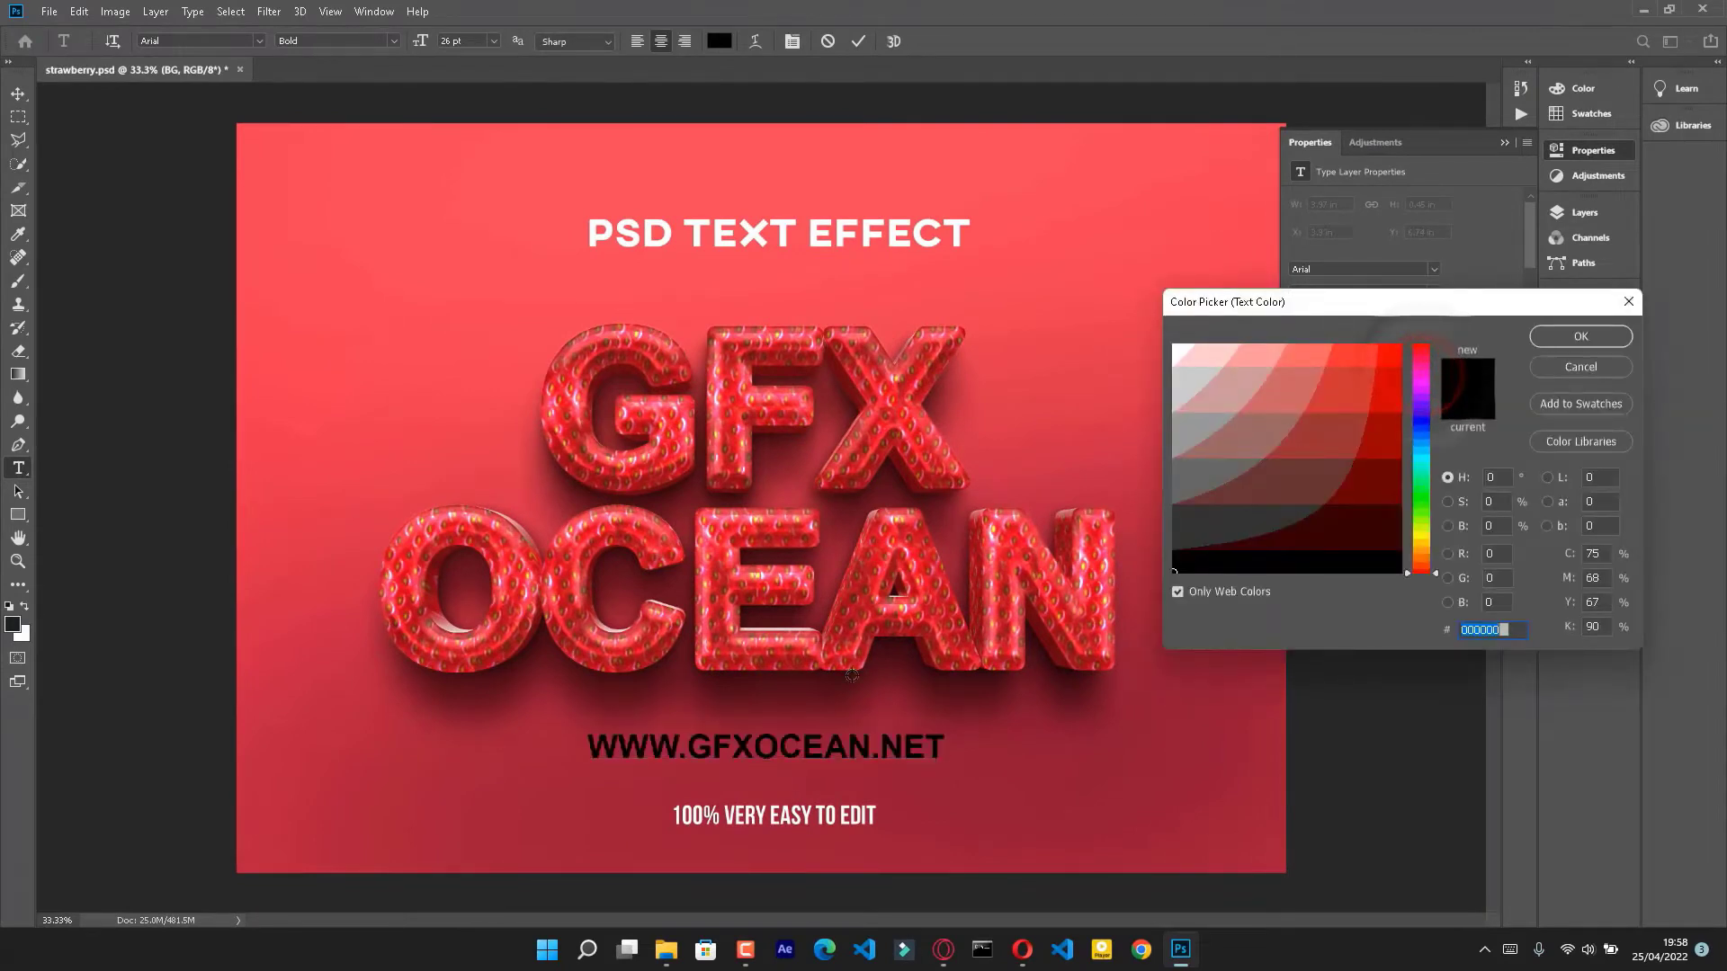
click(730, 586)
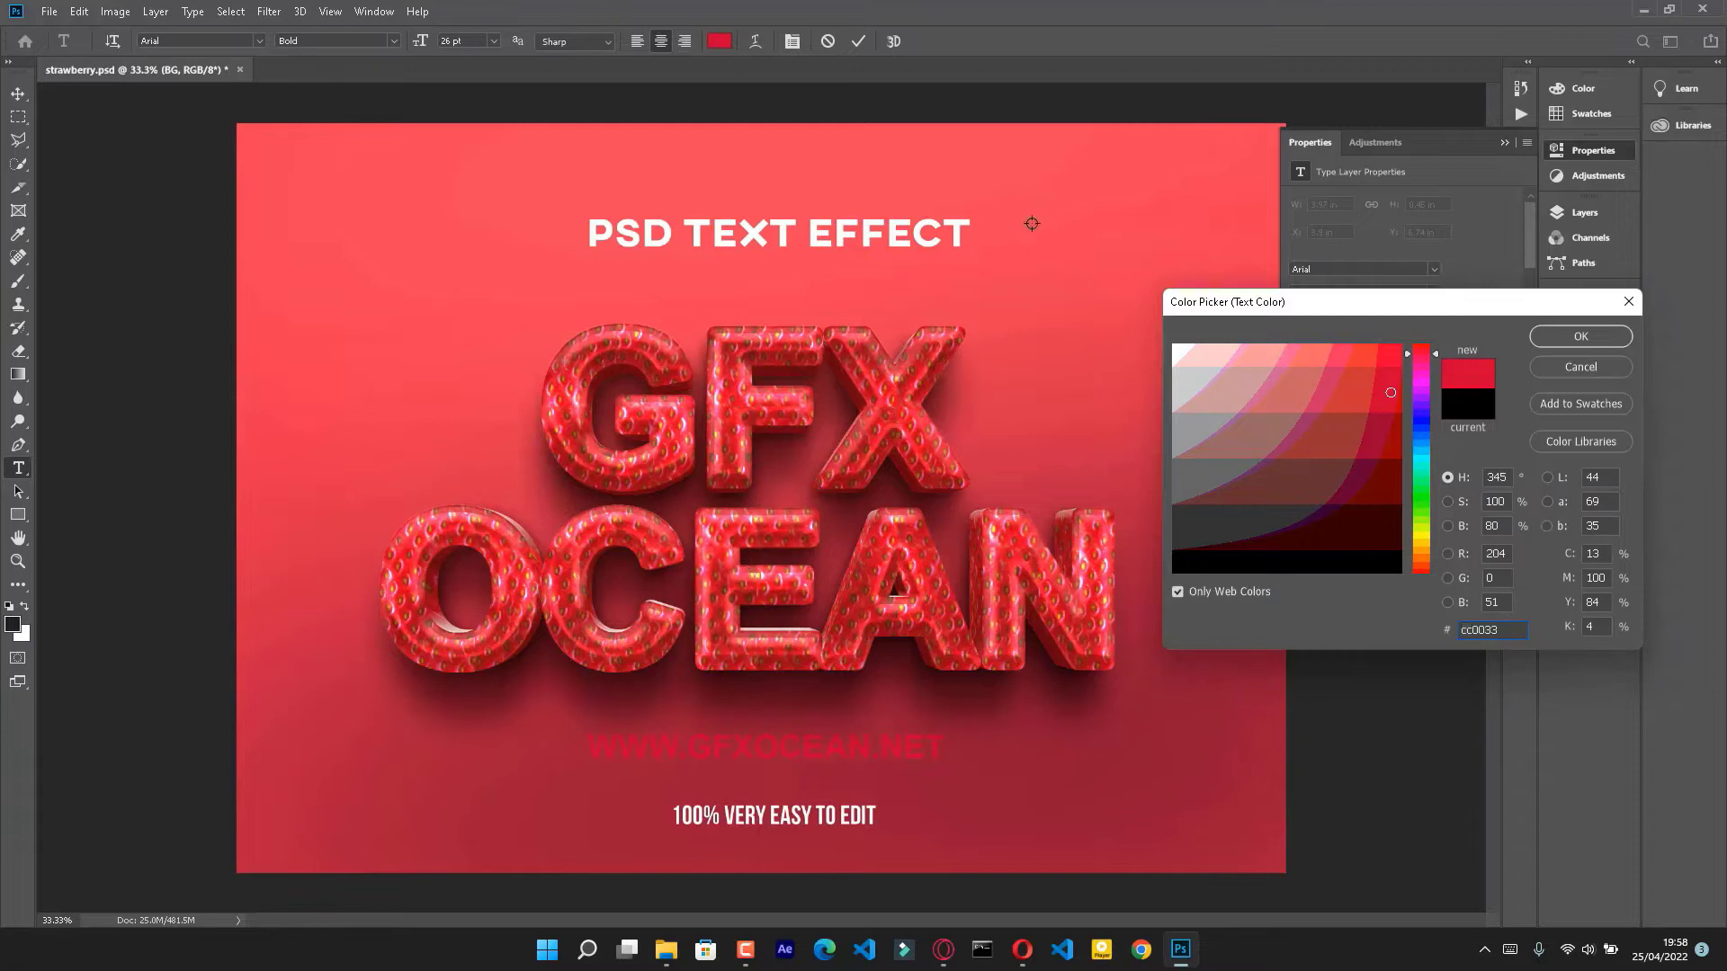
click(1033, 259)
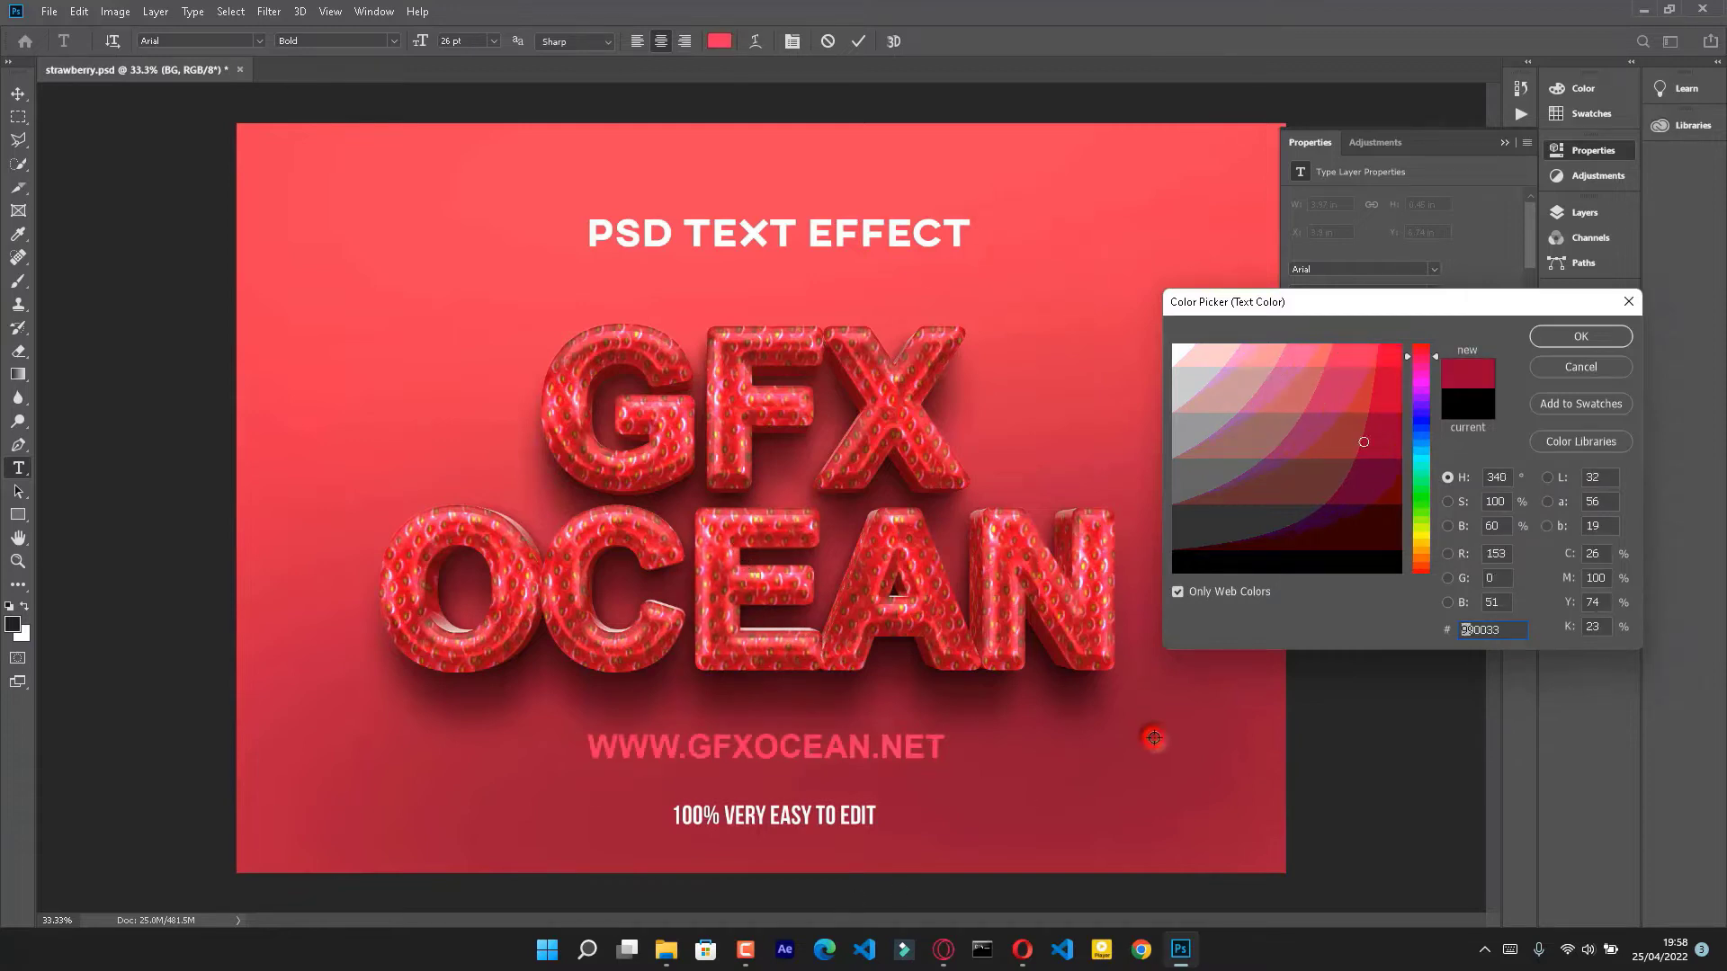
click(836, 627)
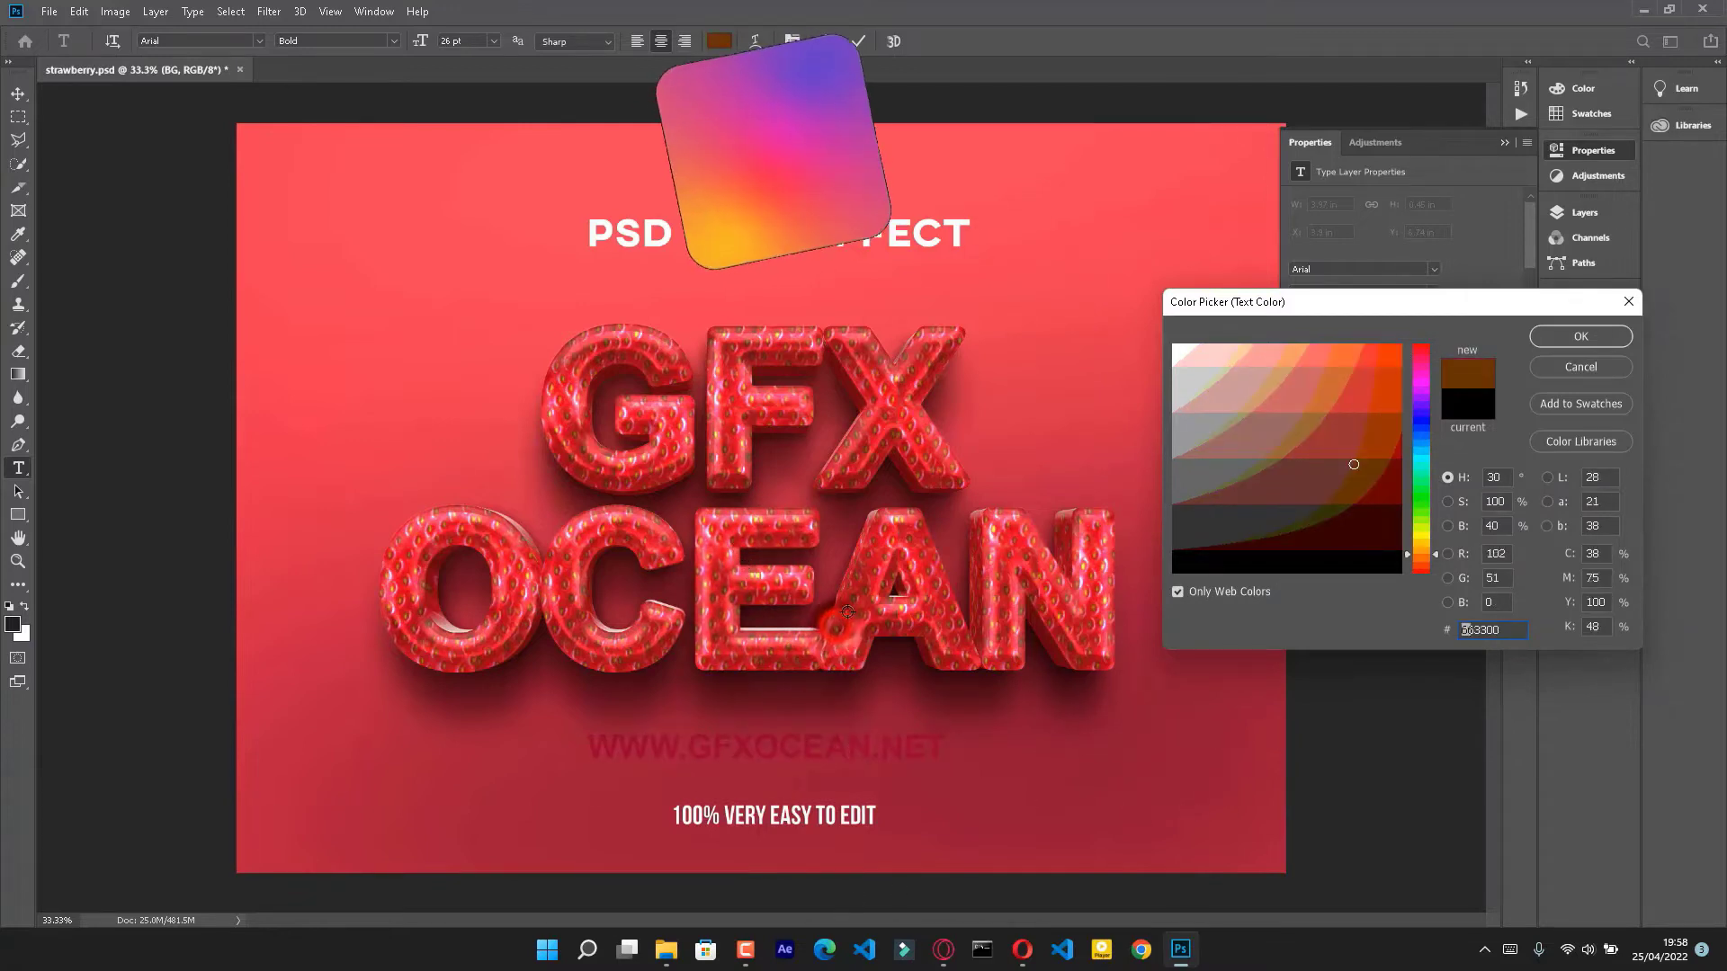
click(656, 543)
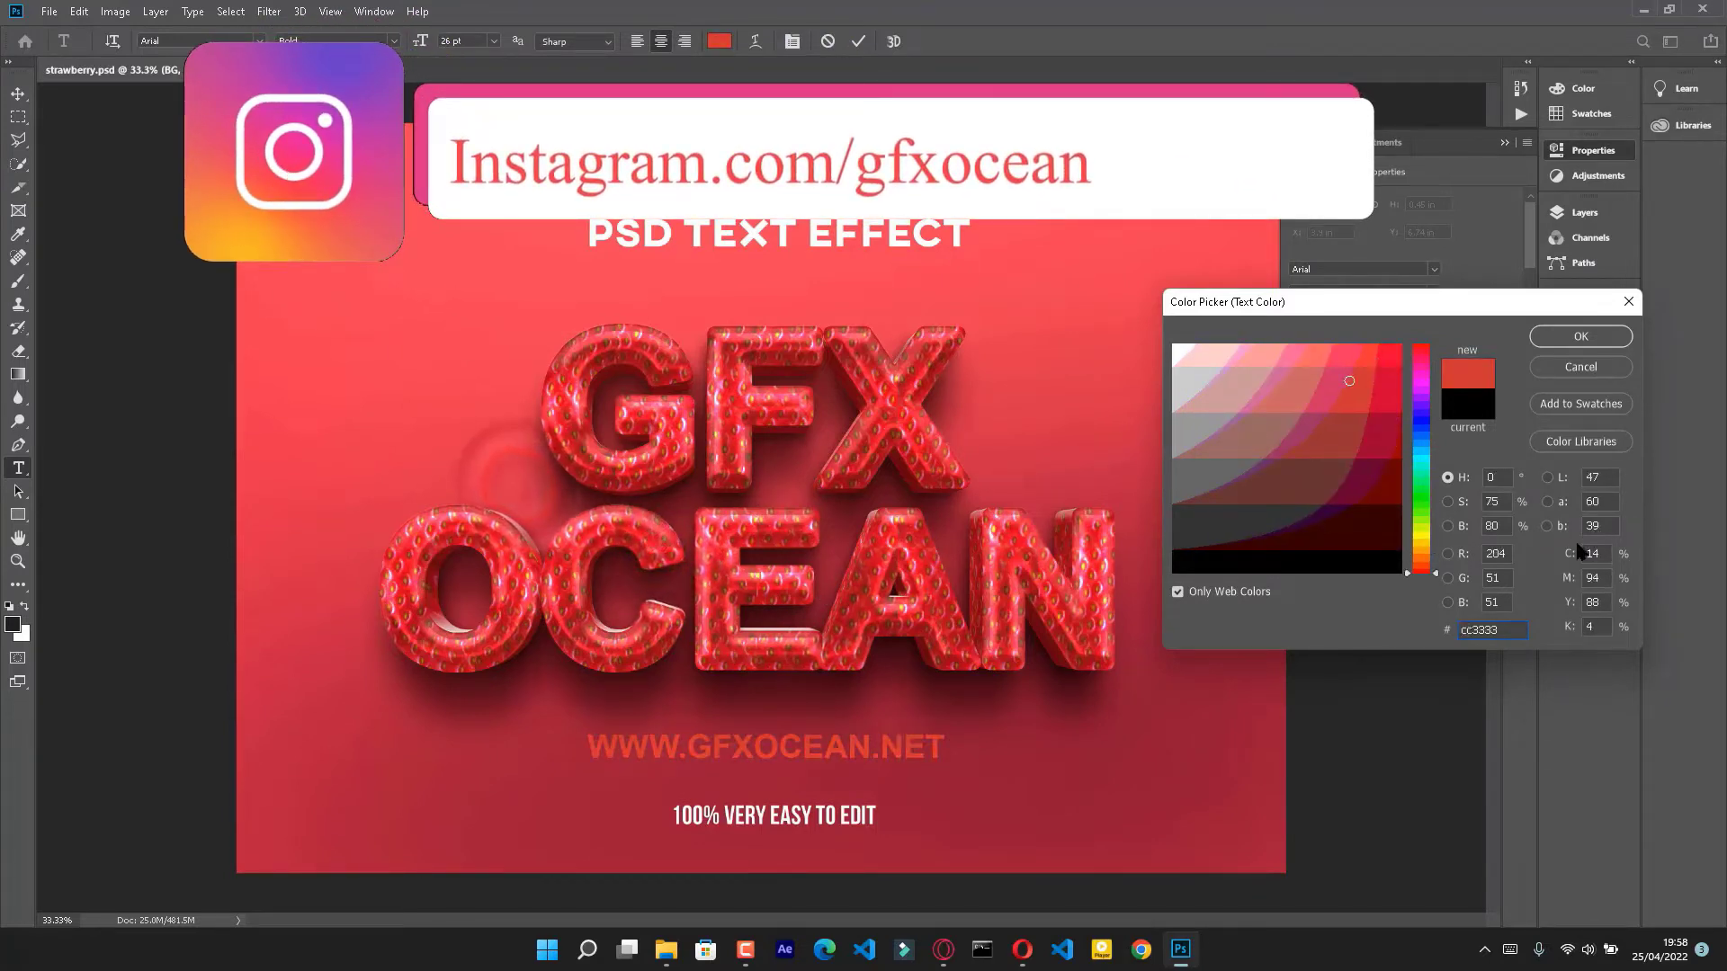
click(1580, 337)
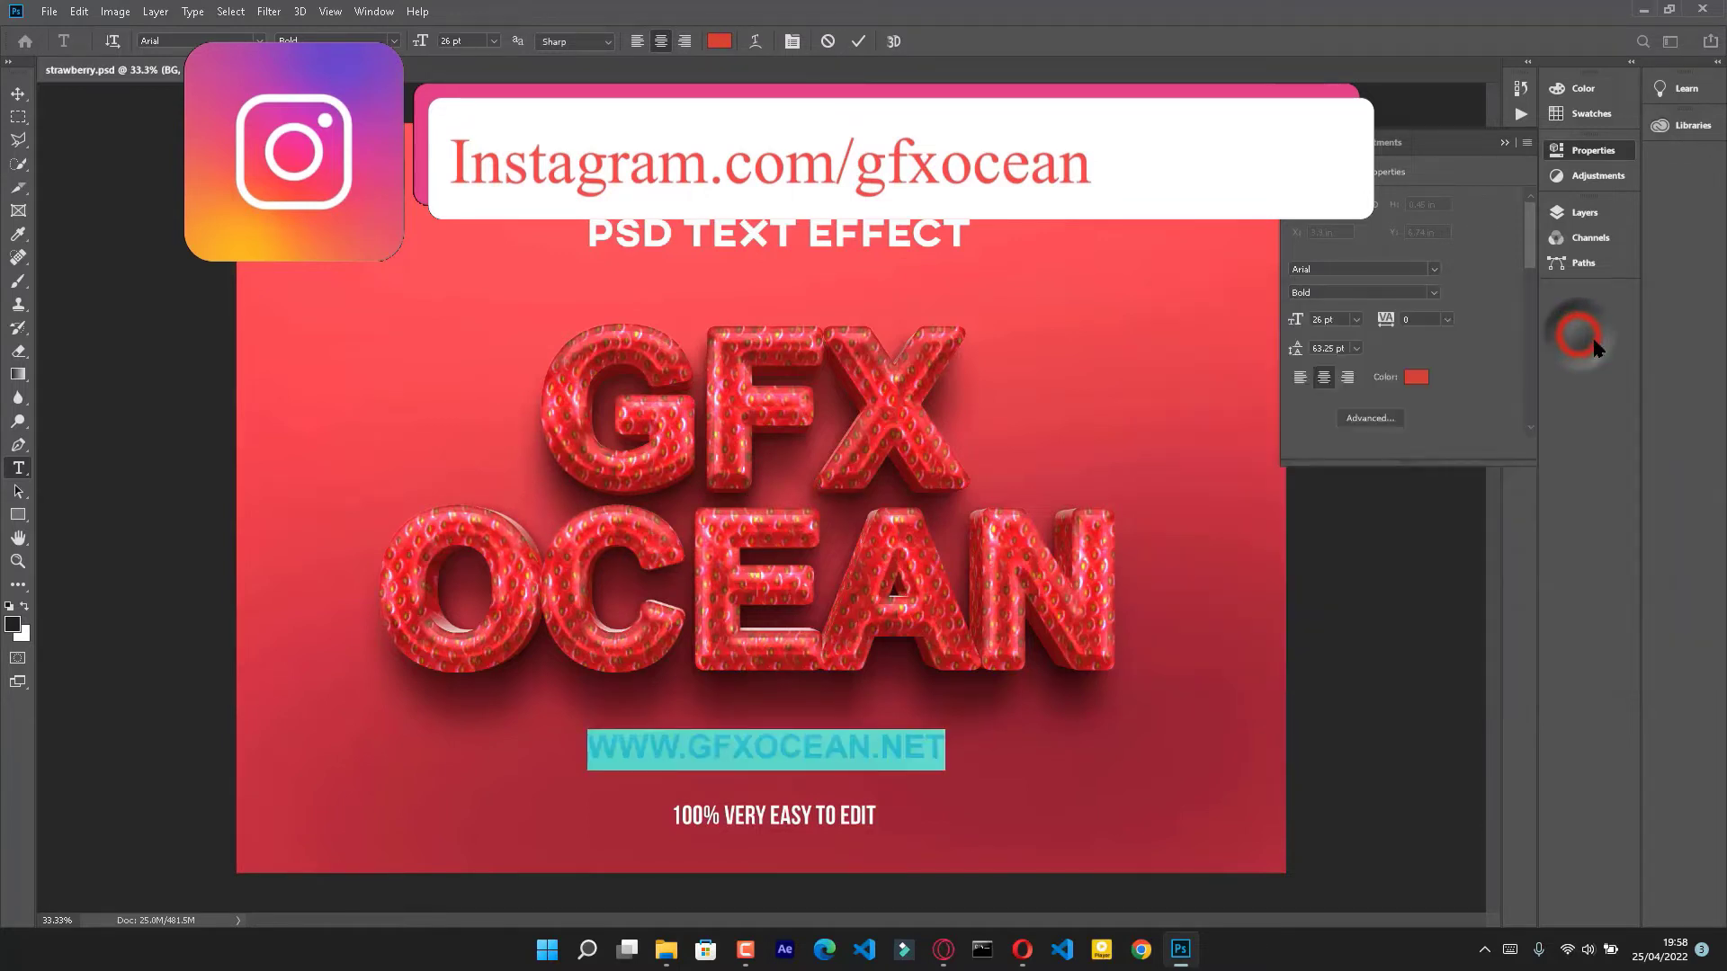
click(1023, 775)
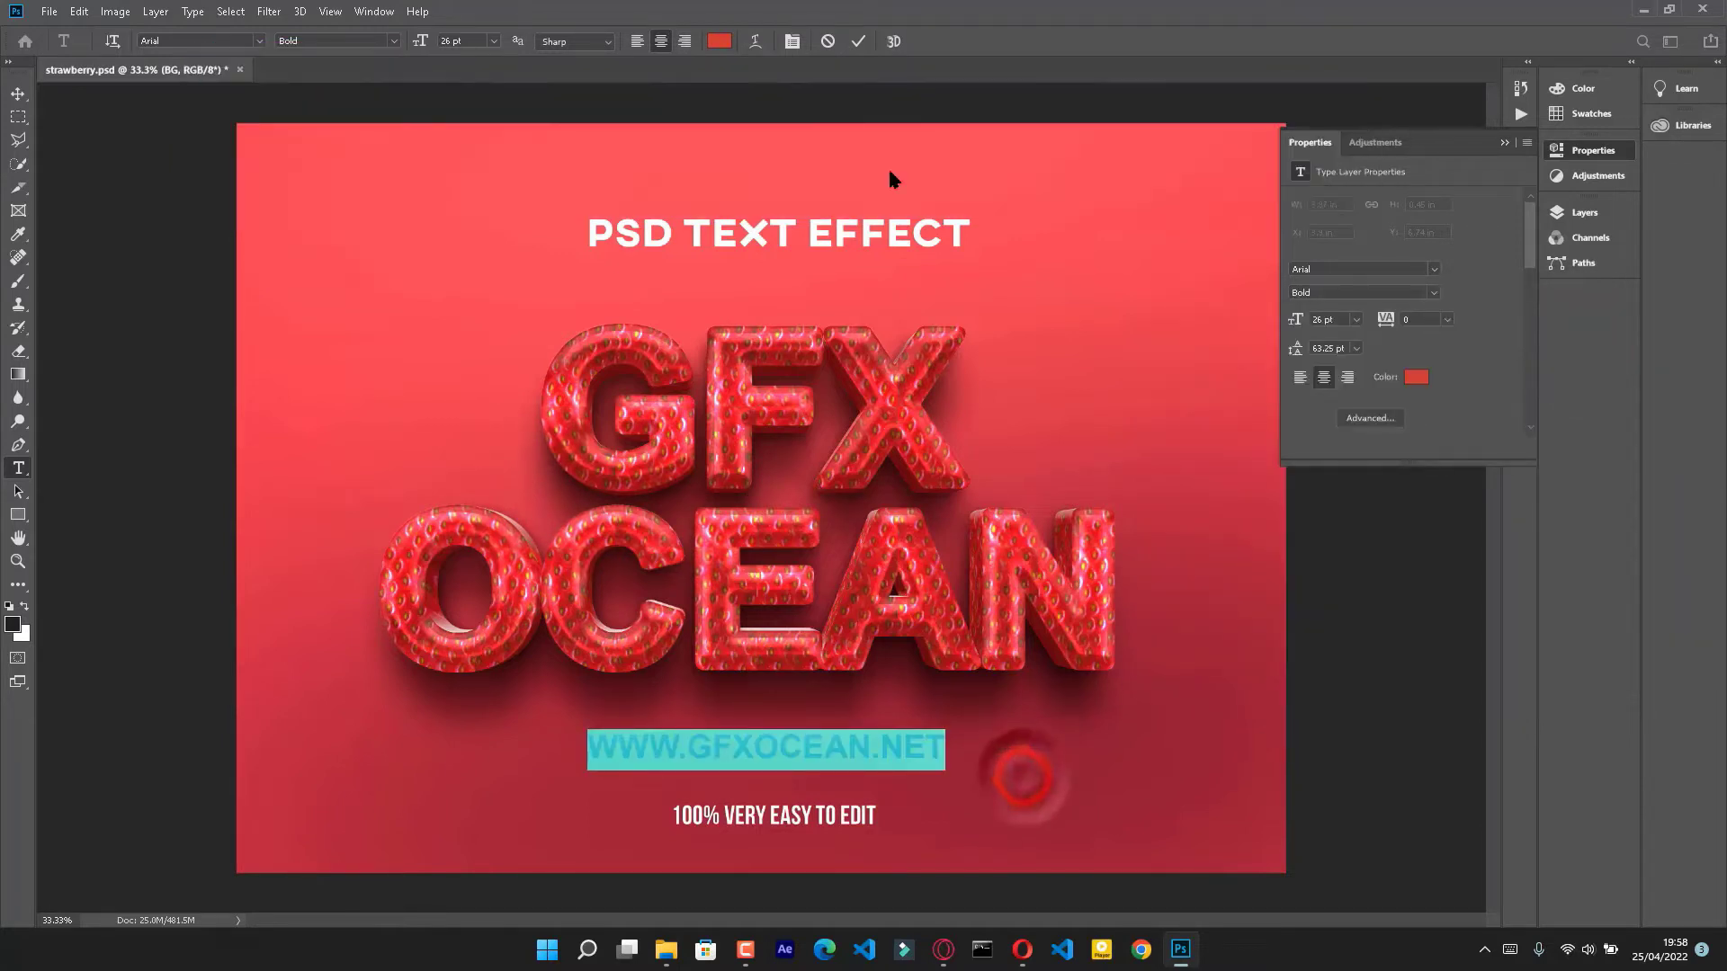
click(857, 41)
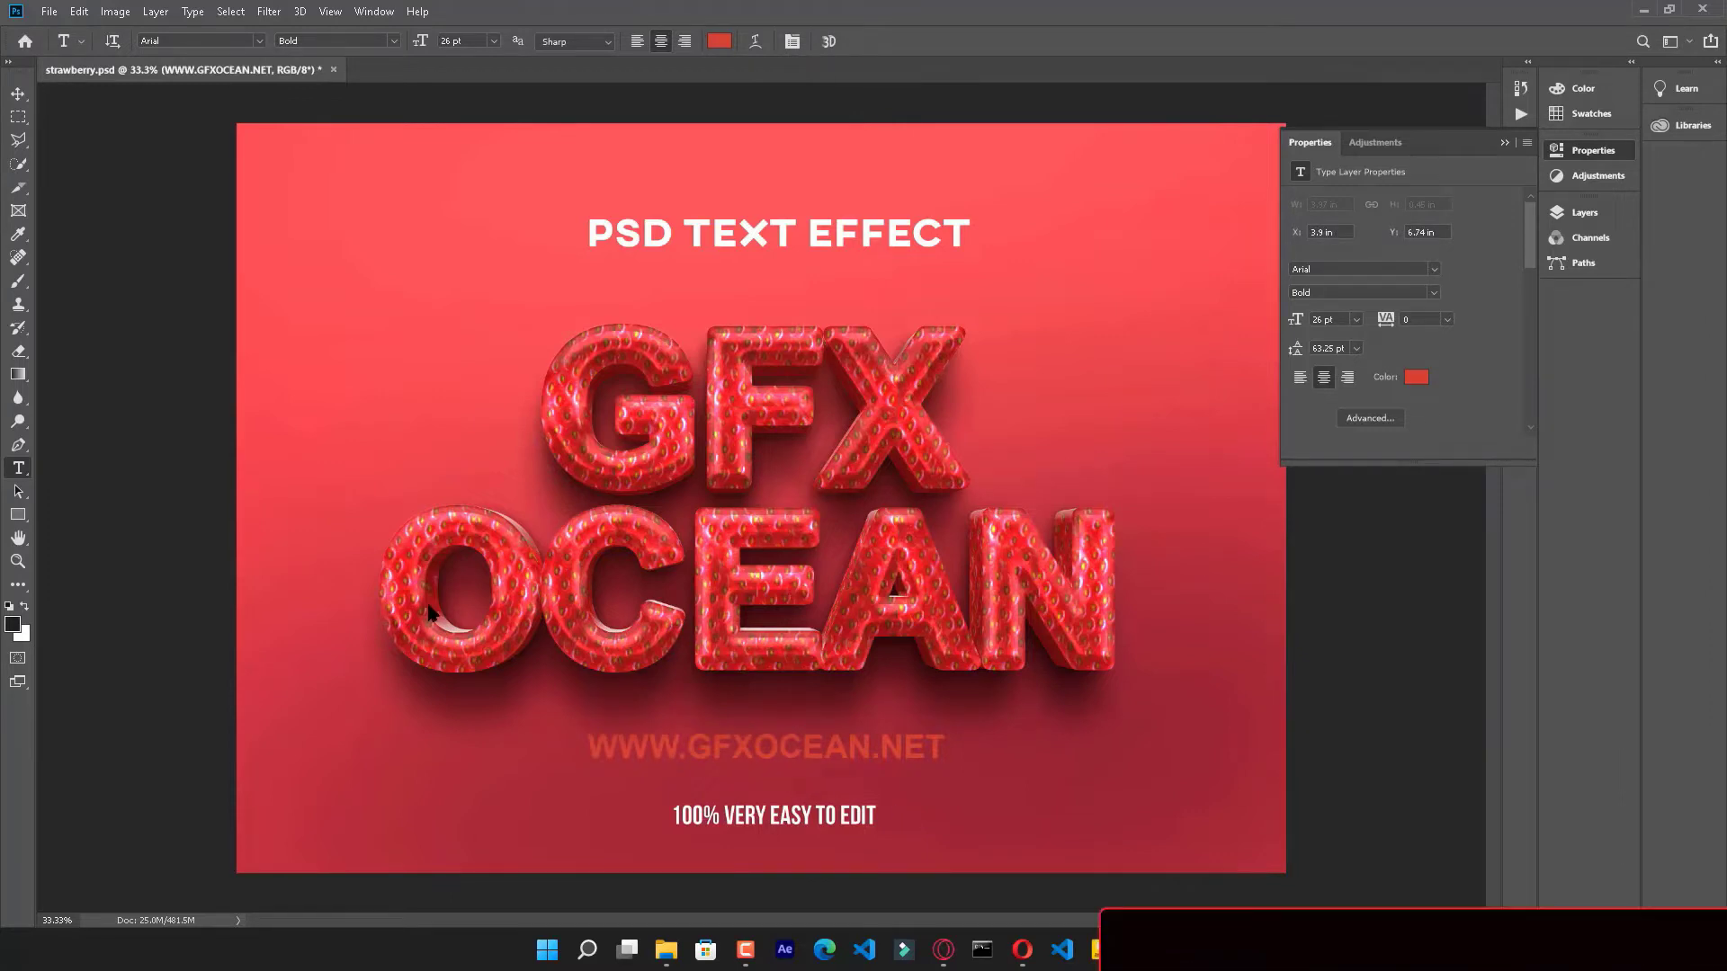
Replace the top text with white 'HOW TO CUSTOMIZE'
double_click(468, 165)
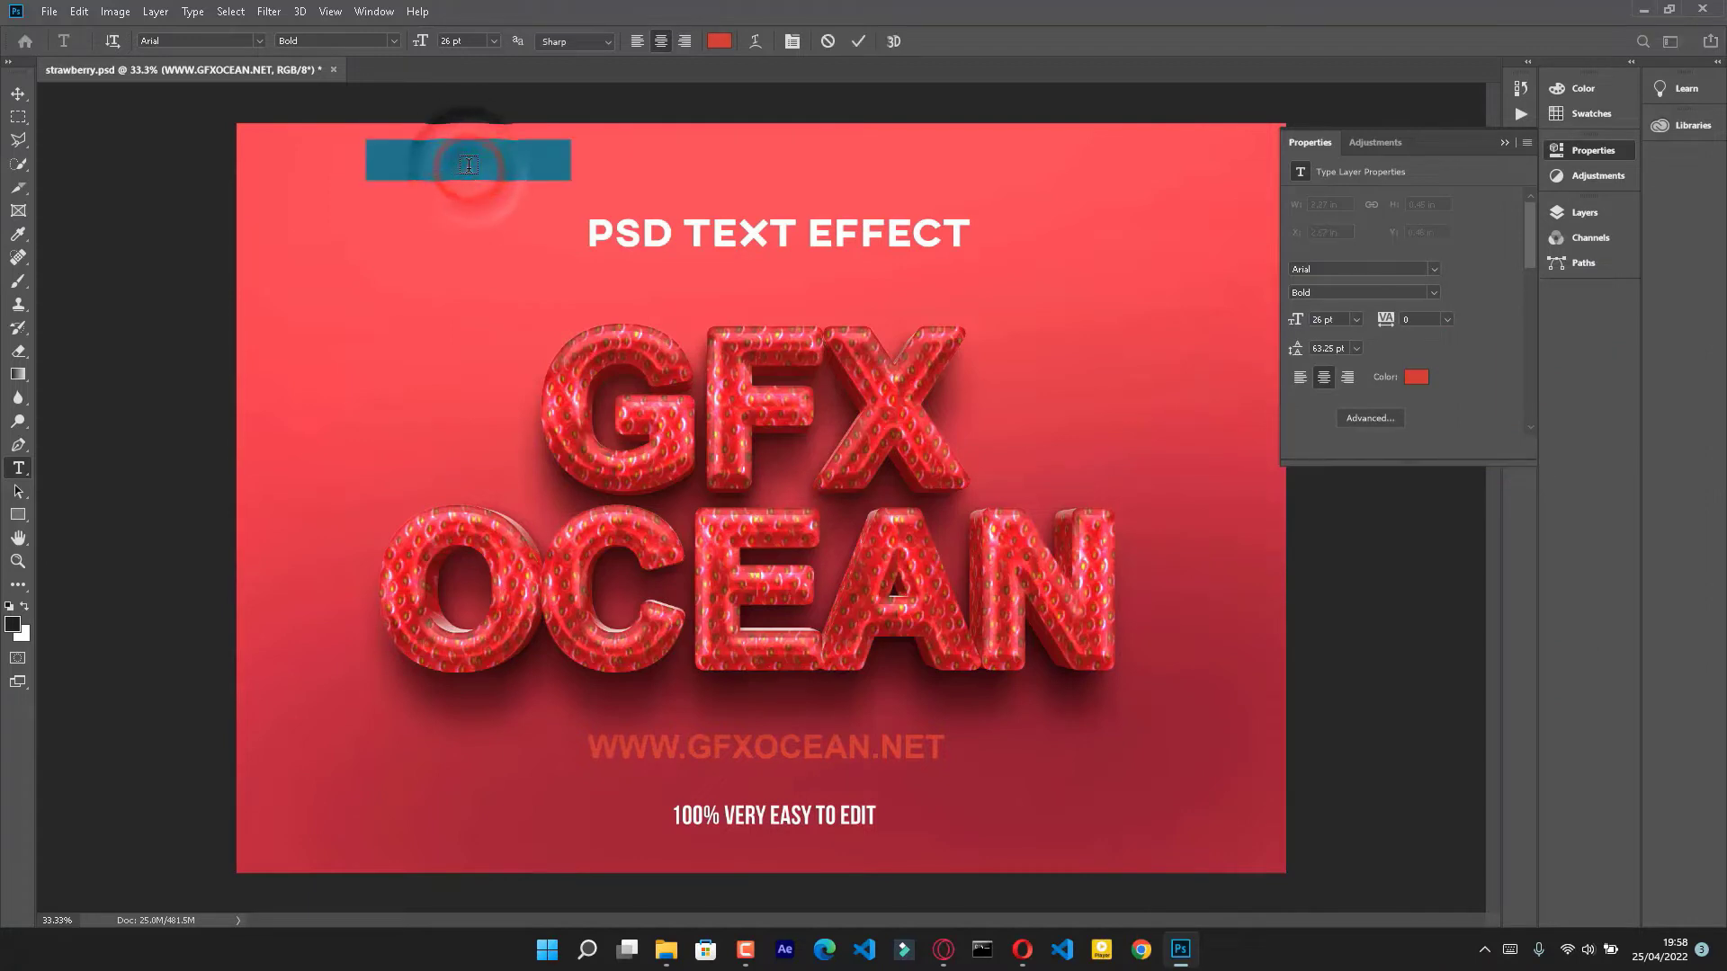
key(BackSpace)
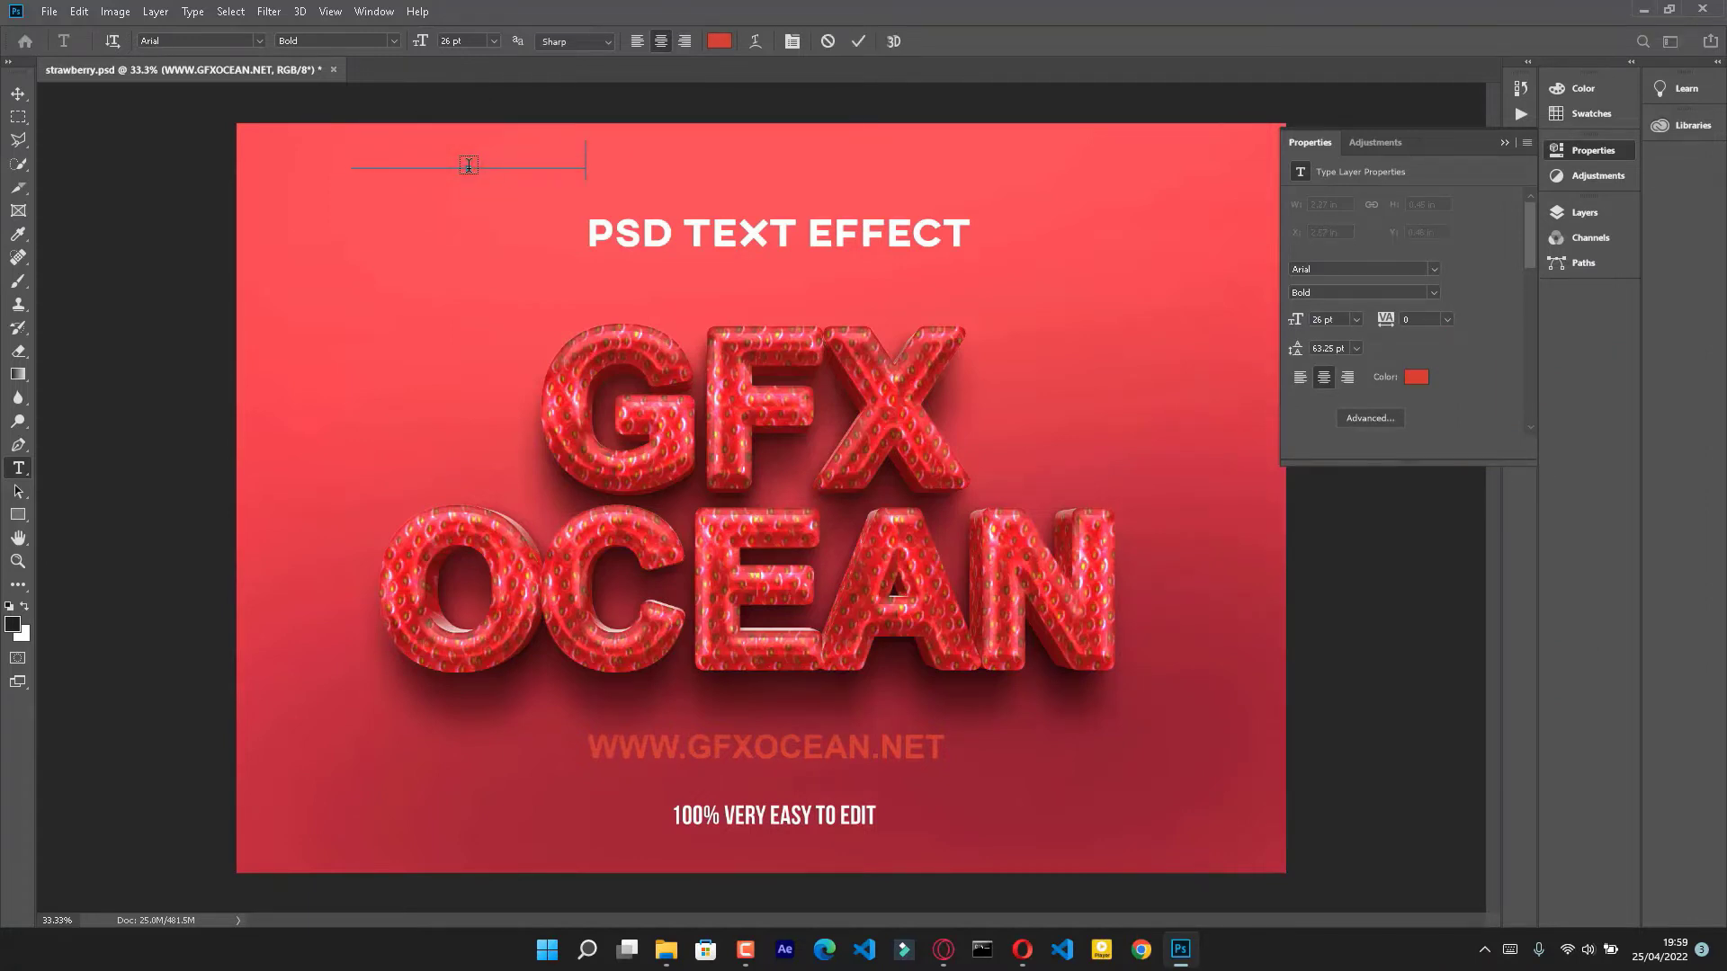
key(ctrl+a)
click(719, 41)
click(1180, 349)
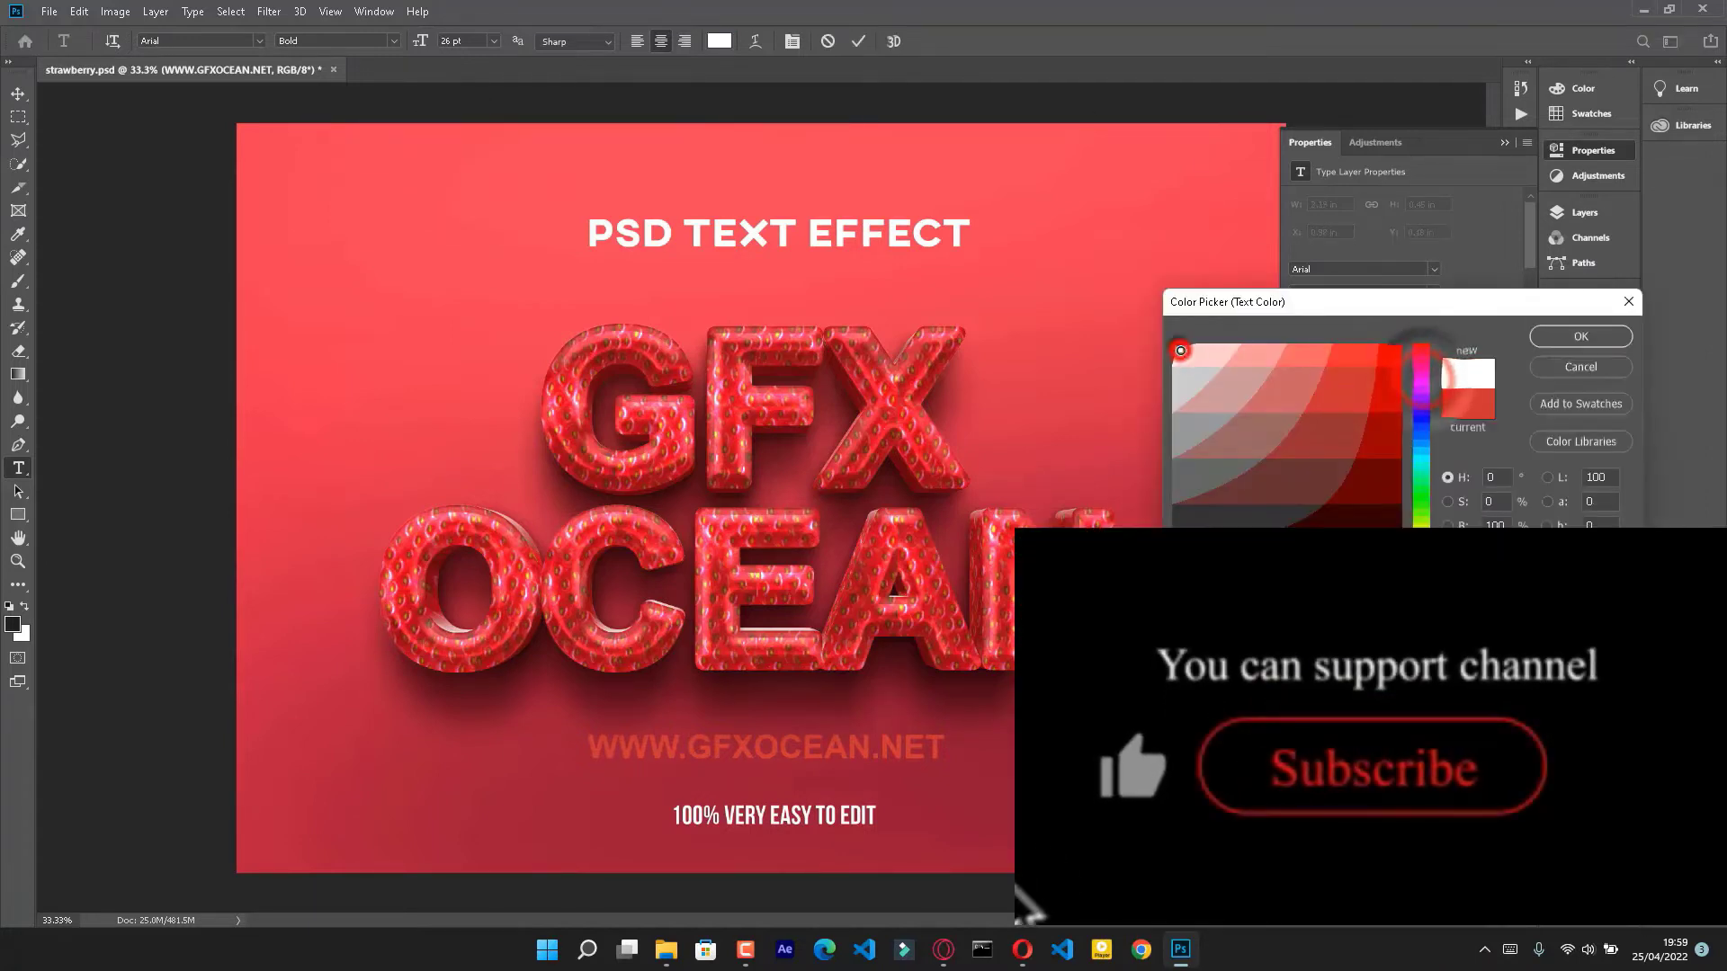
click(1580, 336)
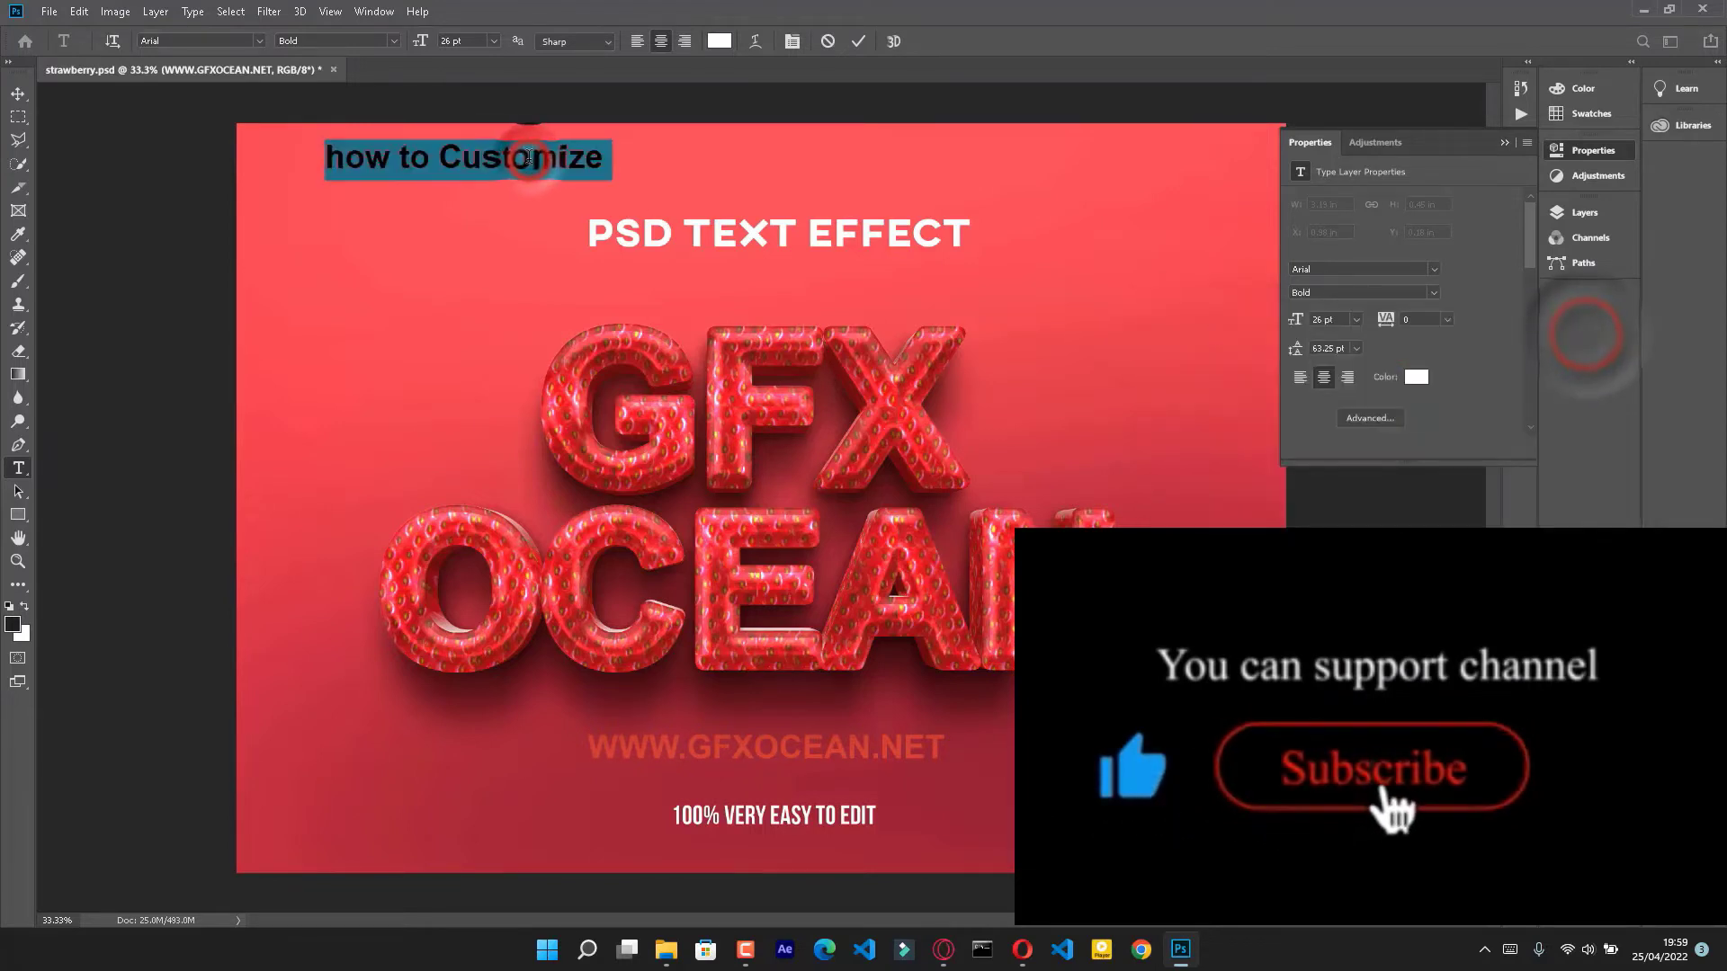
text(HOW TO CUSTOMIZE)
Set the heading to 64 pt Lato, centred across the top, and commit it
key(ctrl+a)
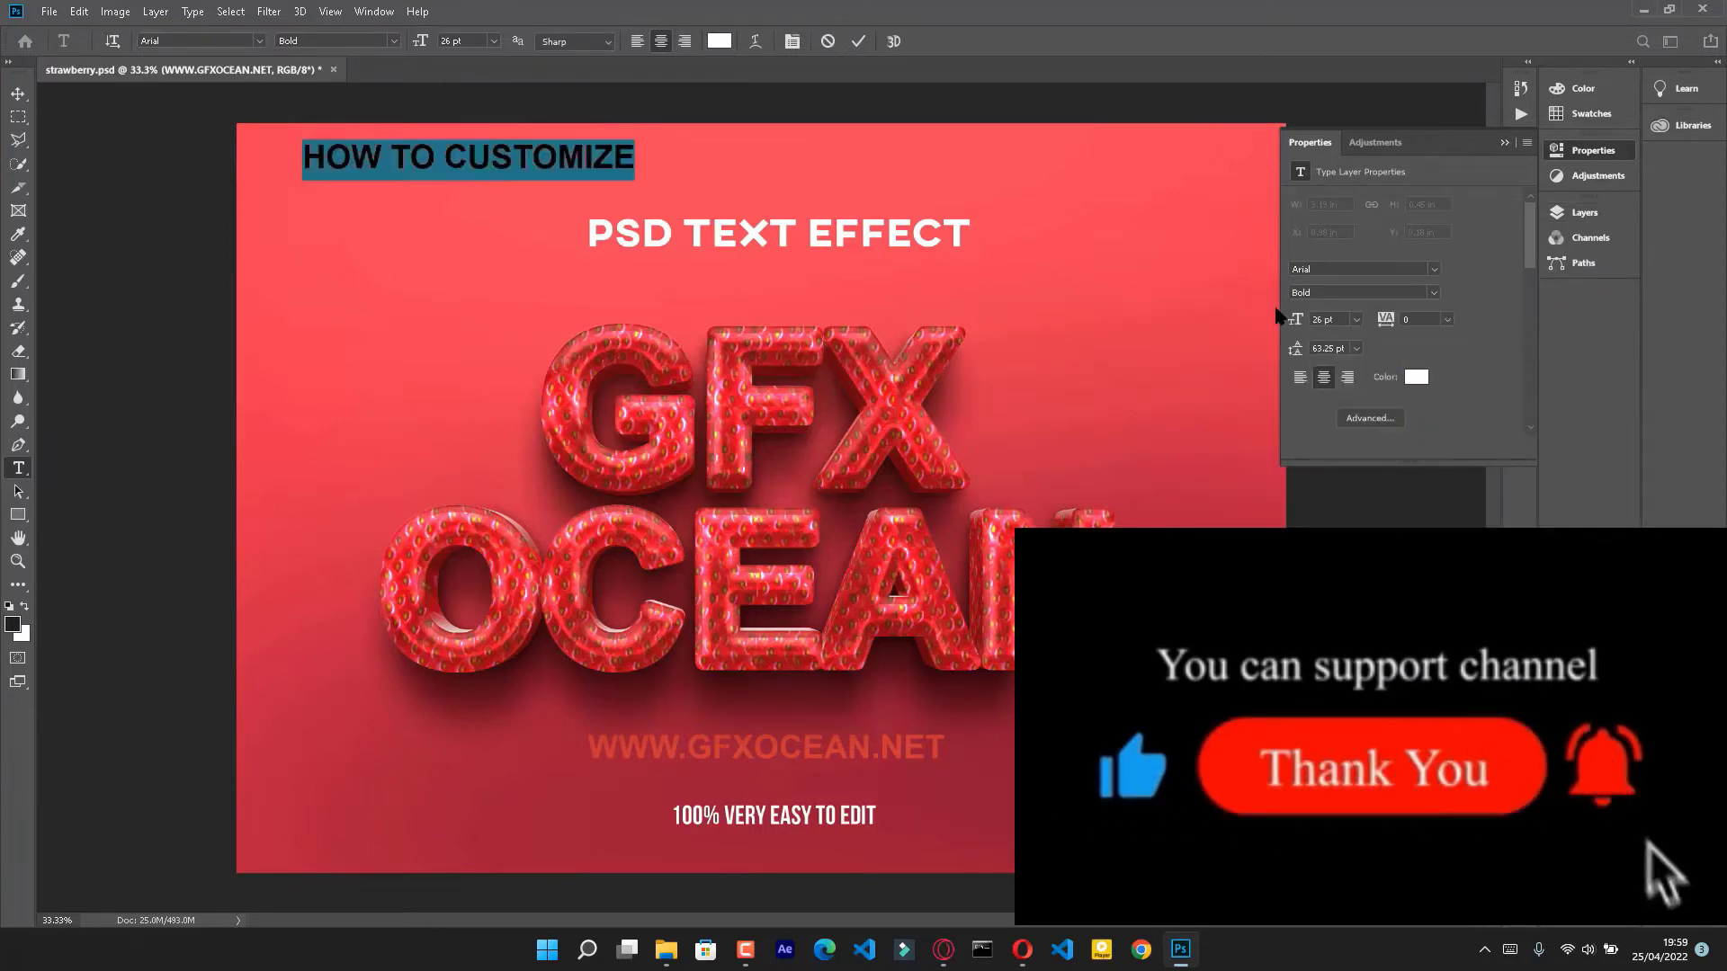
drag(1295, 319, 1292, 328)
drag(629, 171, 910, 328)
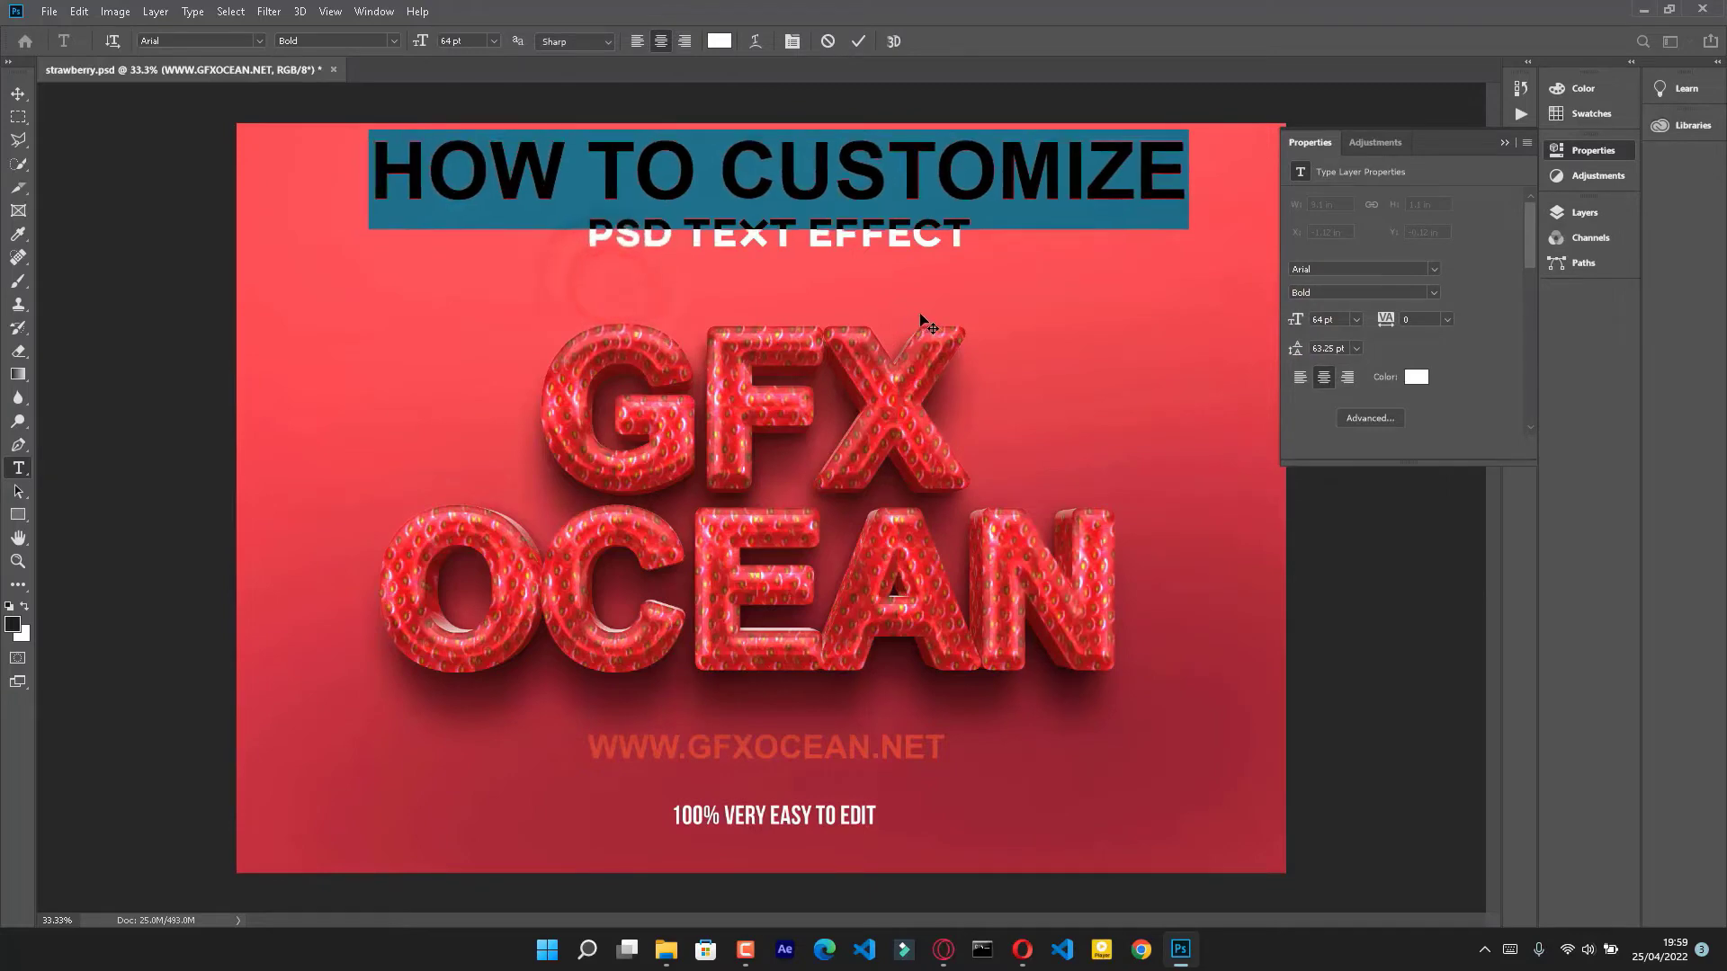
click(259, 41)
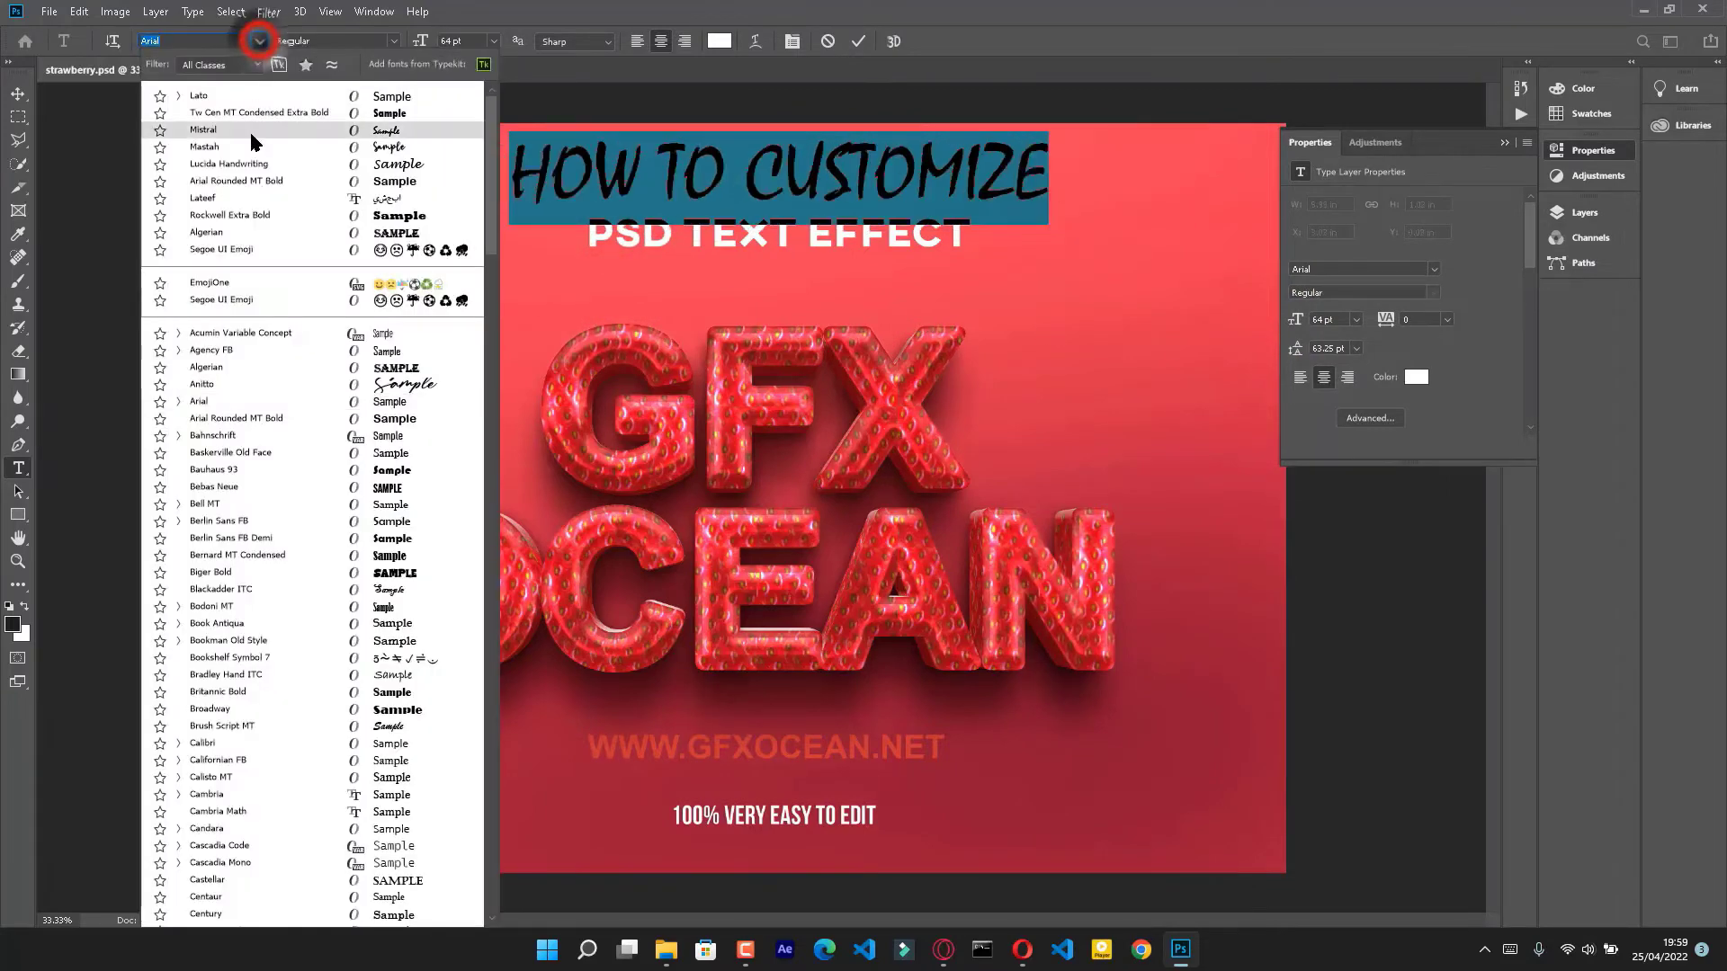
click(280, 97)
click(858, 42)
Select the PSD TEXT EFFECT layer with the Move tool and show the Layers panel
key(v)
click(779, 232)
key(F7)
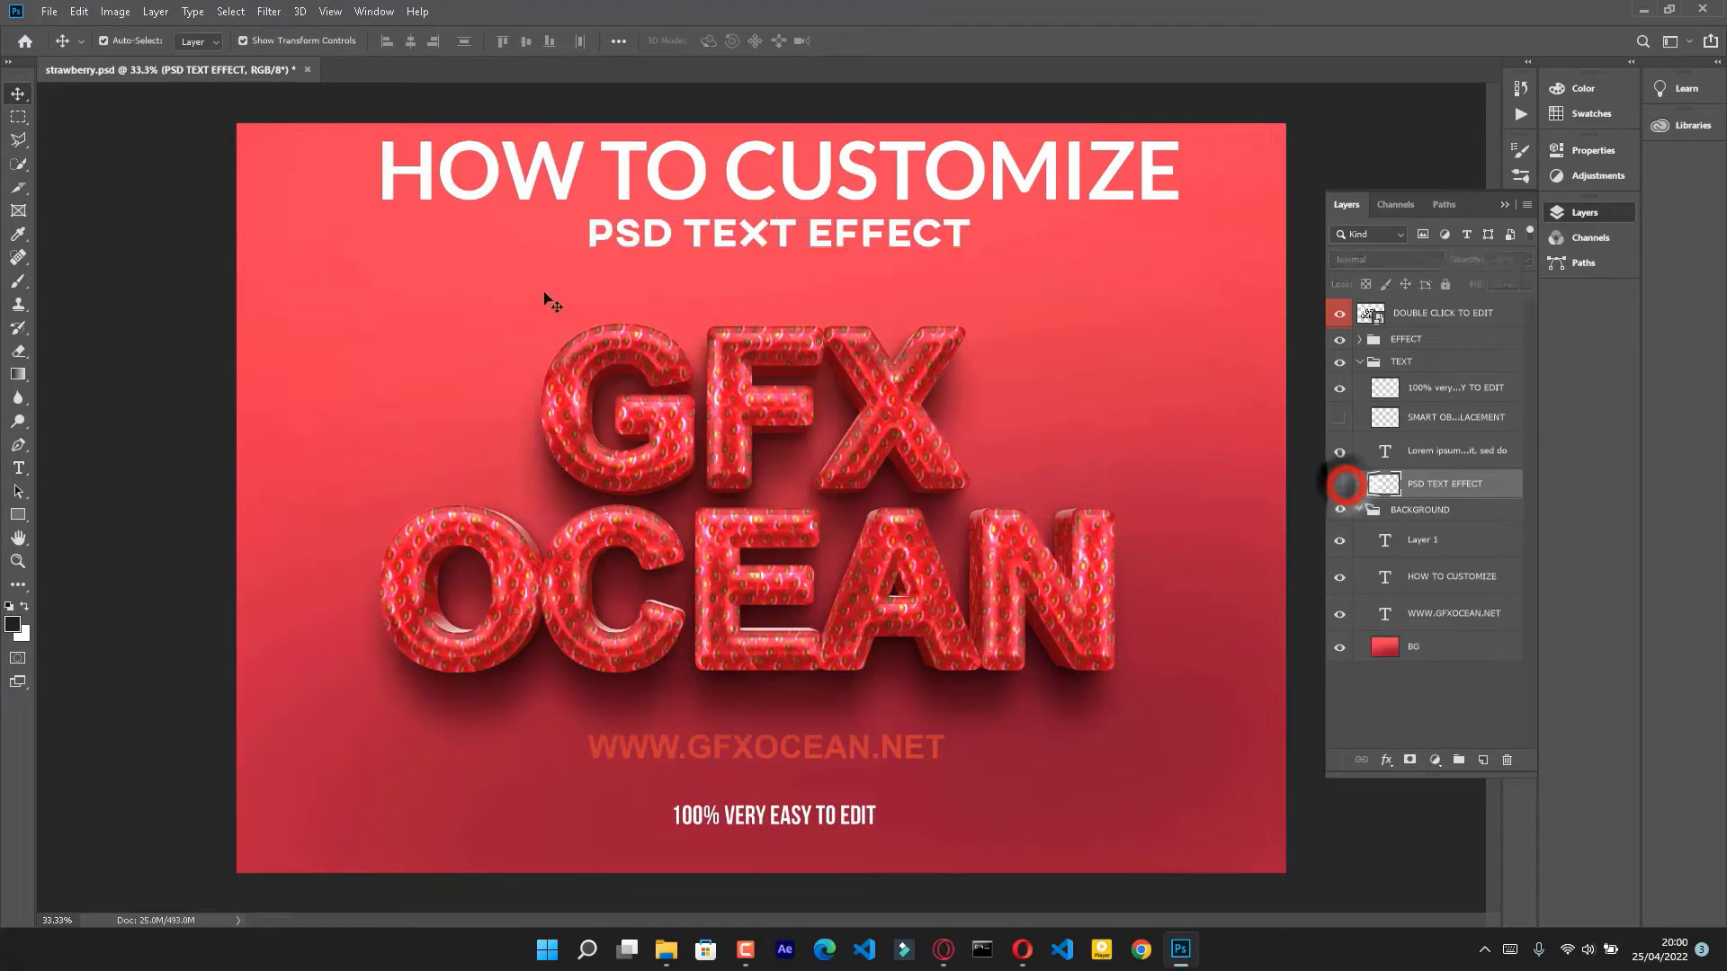
Hide the PSD TEXT EFFECT line and move the HOW TO CUSTOMIZE heading down
click(1340, 484)
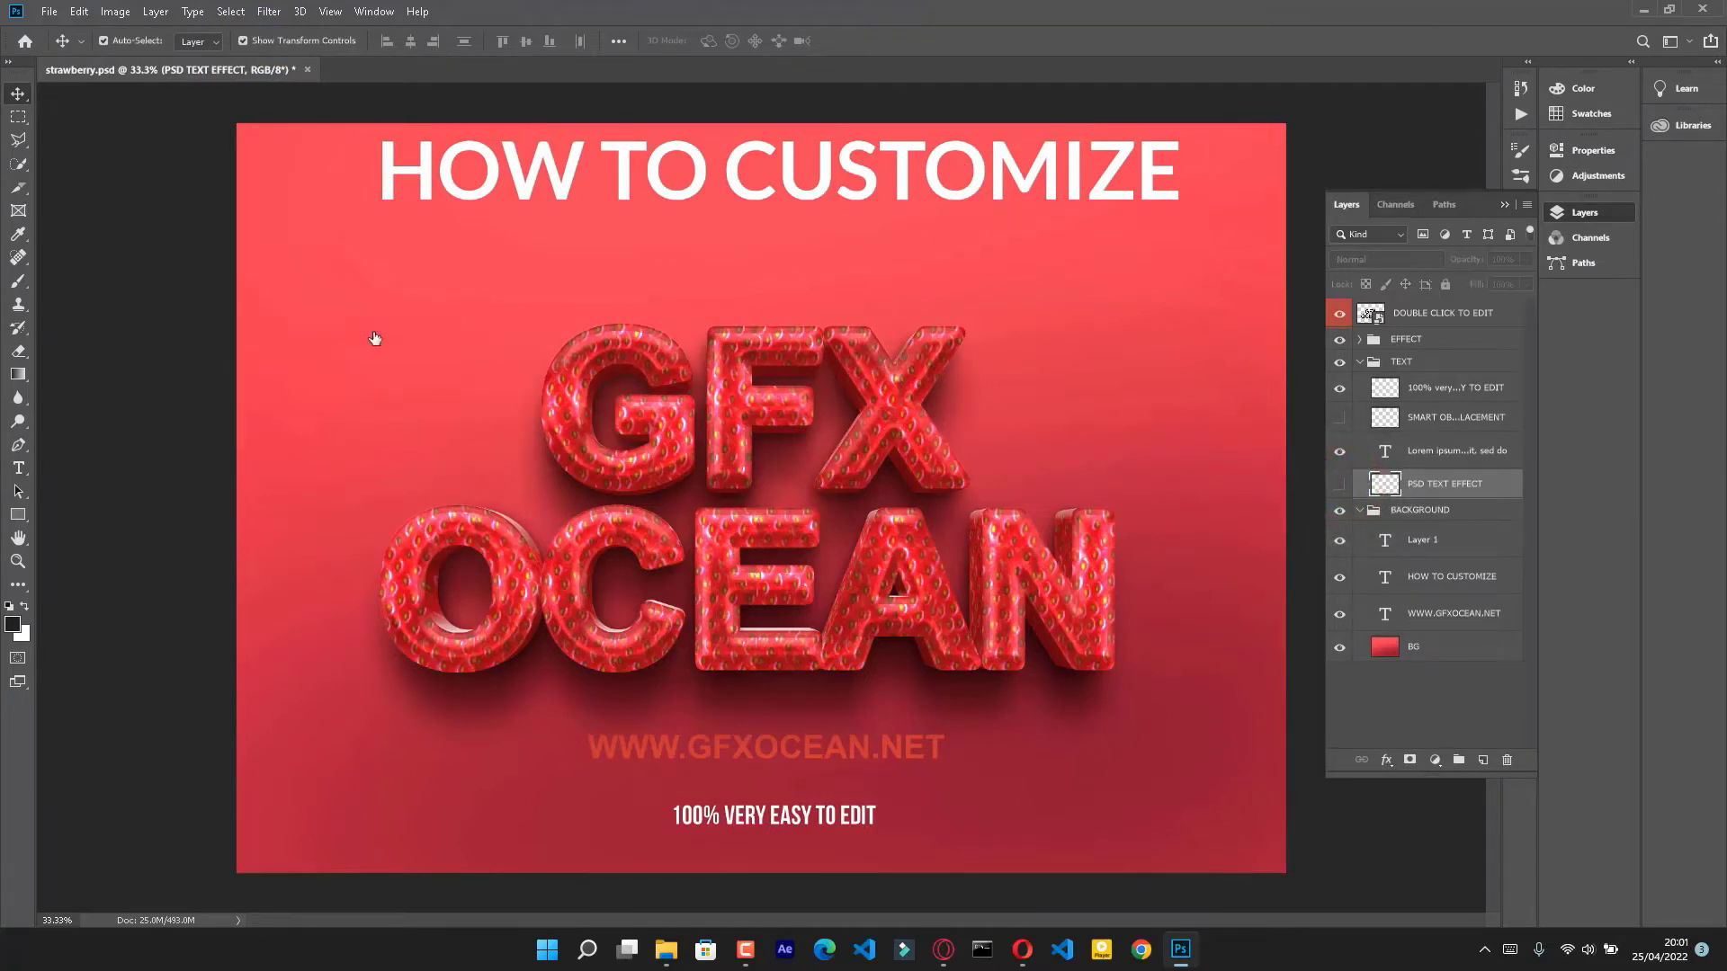
click(664, 184)
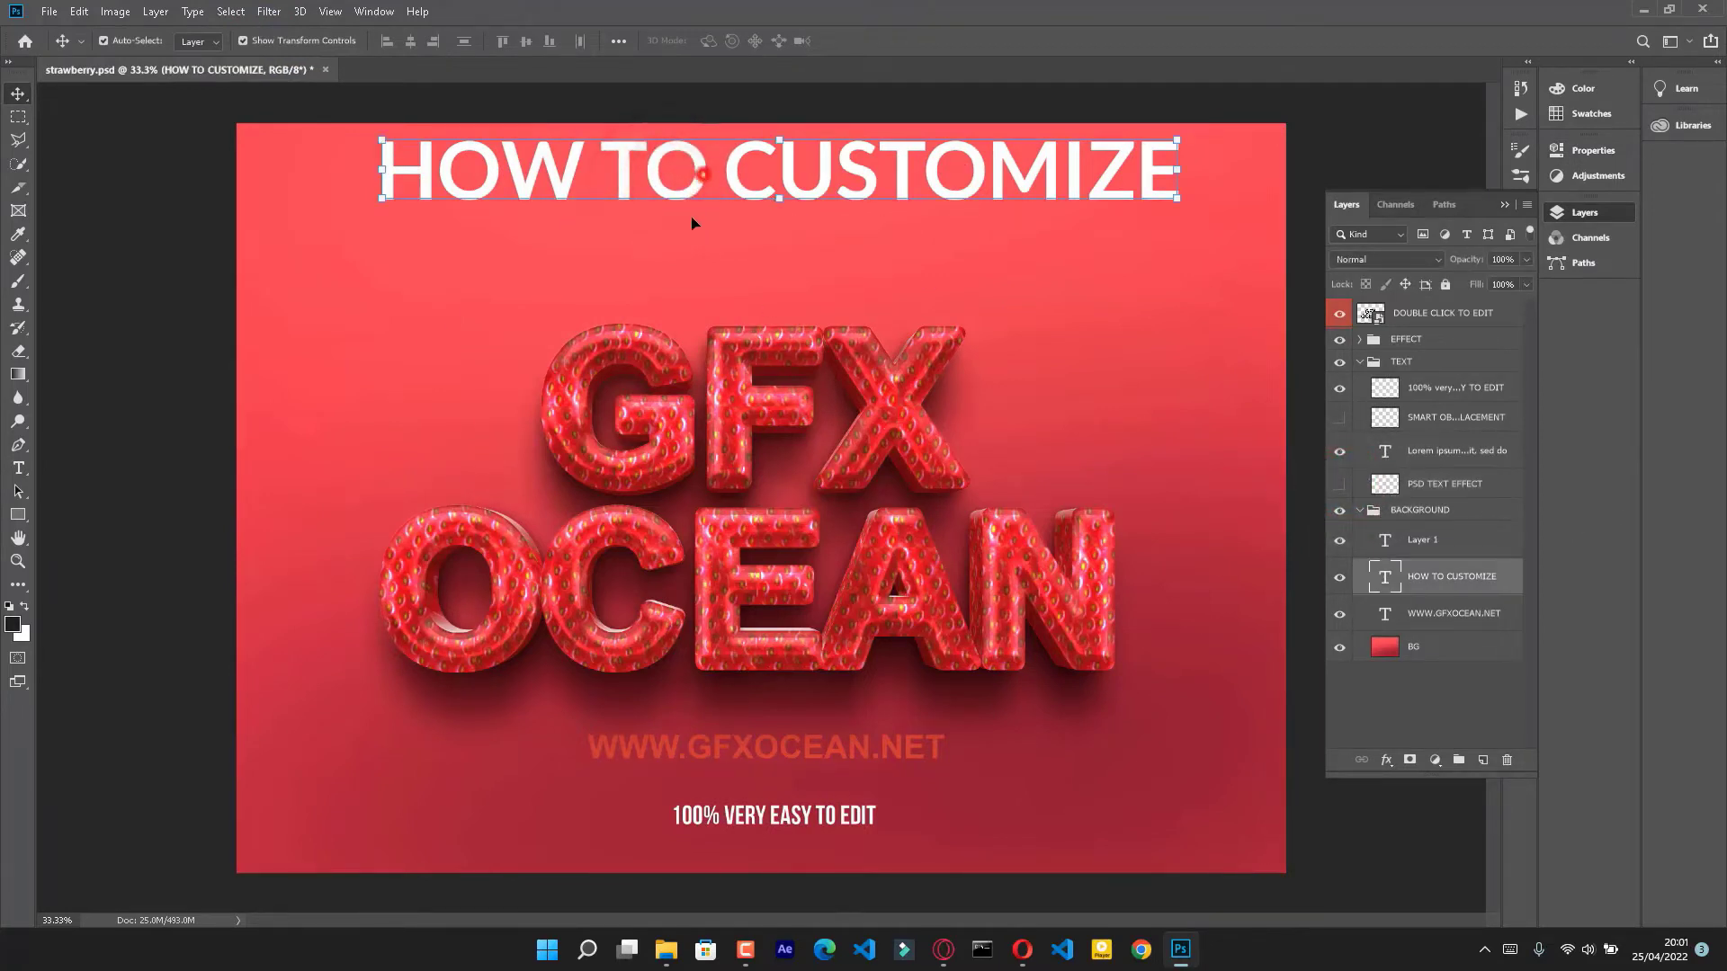
drag(703, 174, 692, 222)
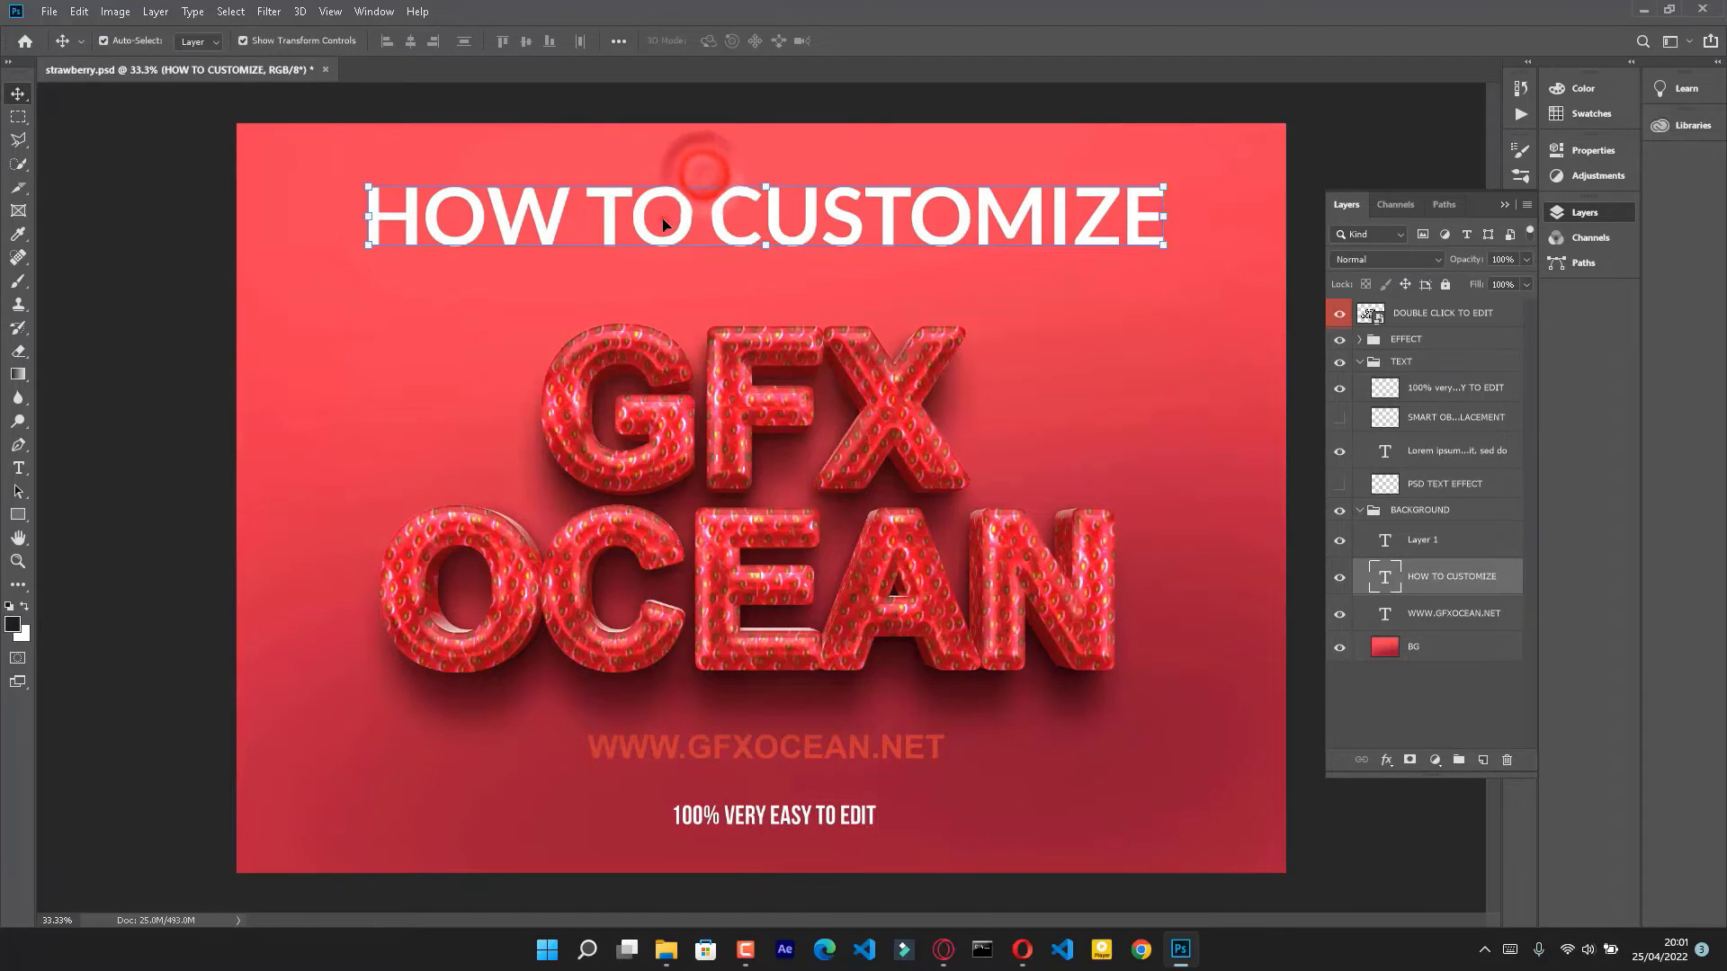
Enlarge the HOW TO CUSTOMIZE heading to 77 pt and commit it
double_click(605, 223)
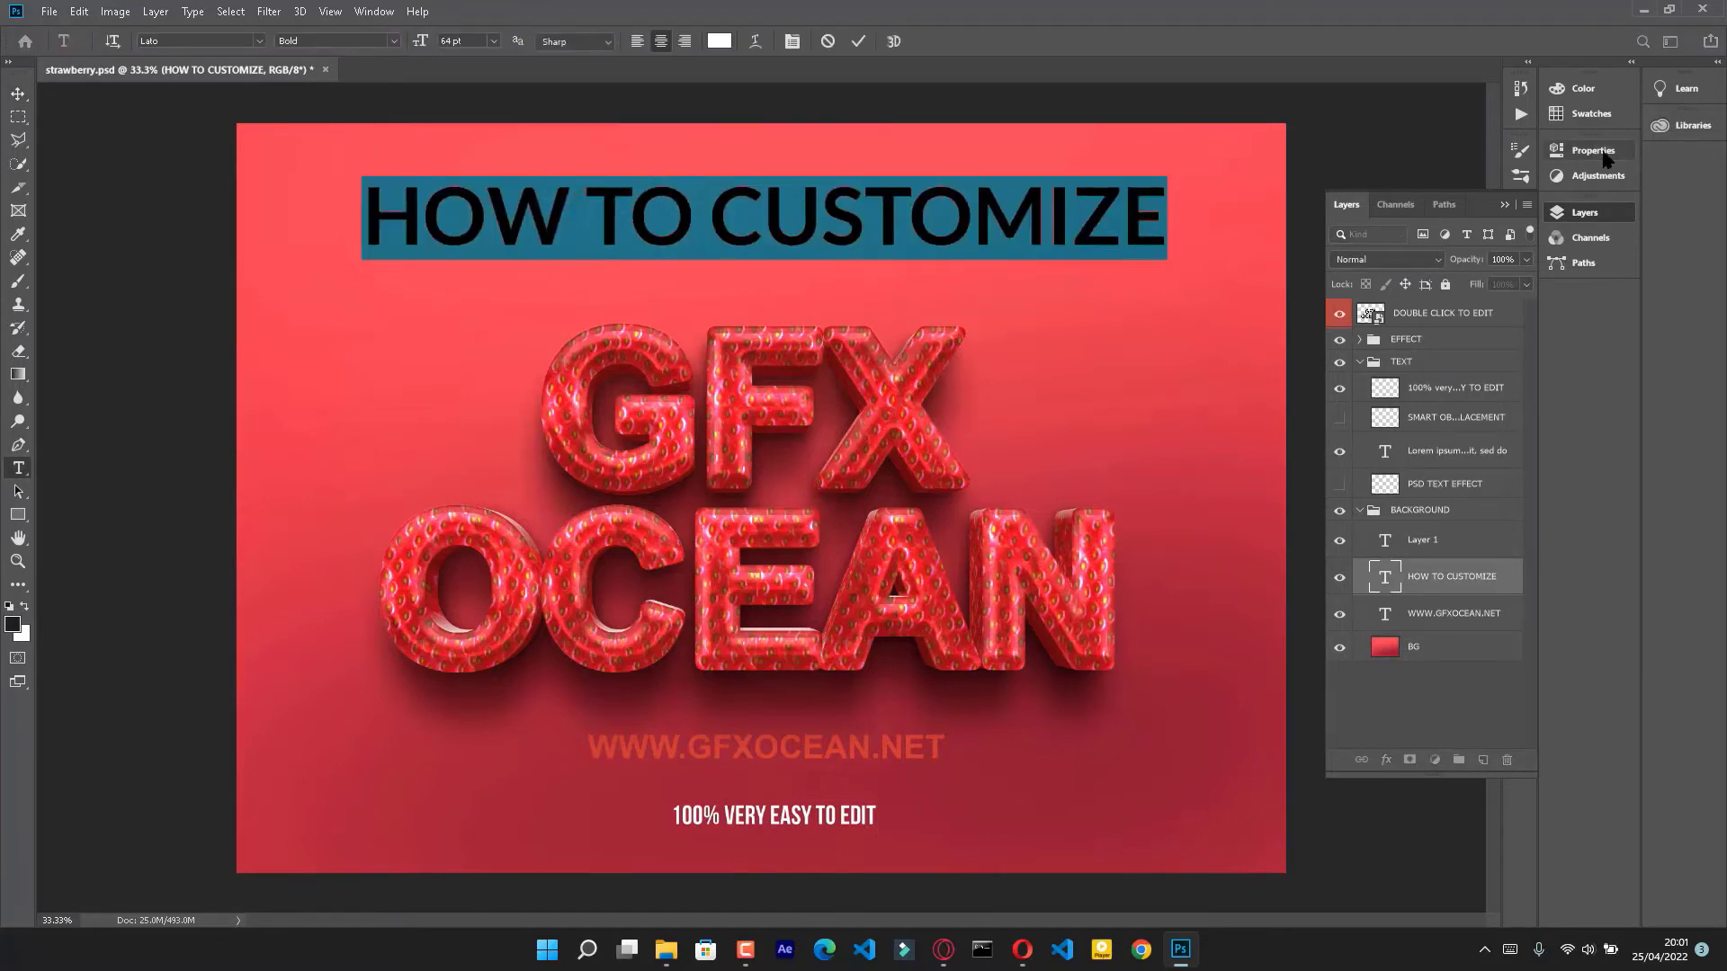
click(1593, 150)
drag(1296, 324, 1310, 330)
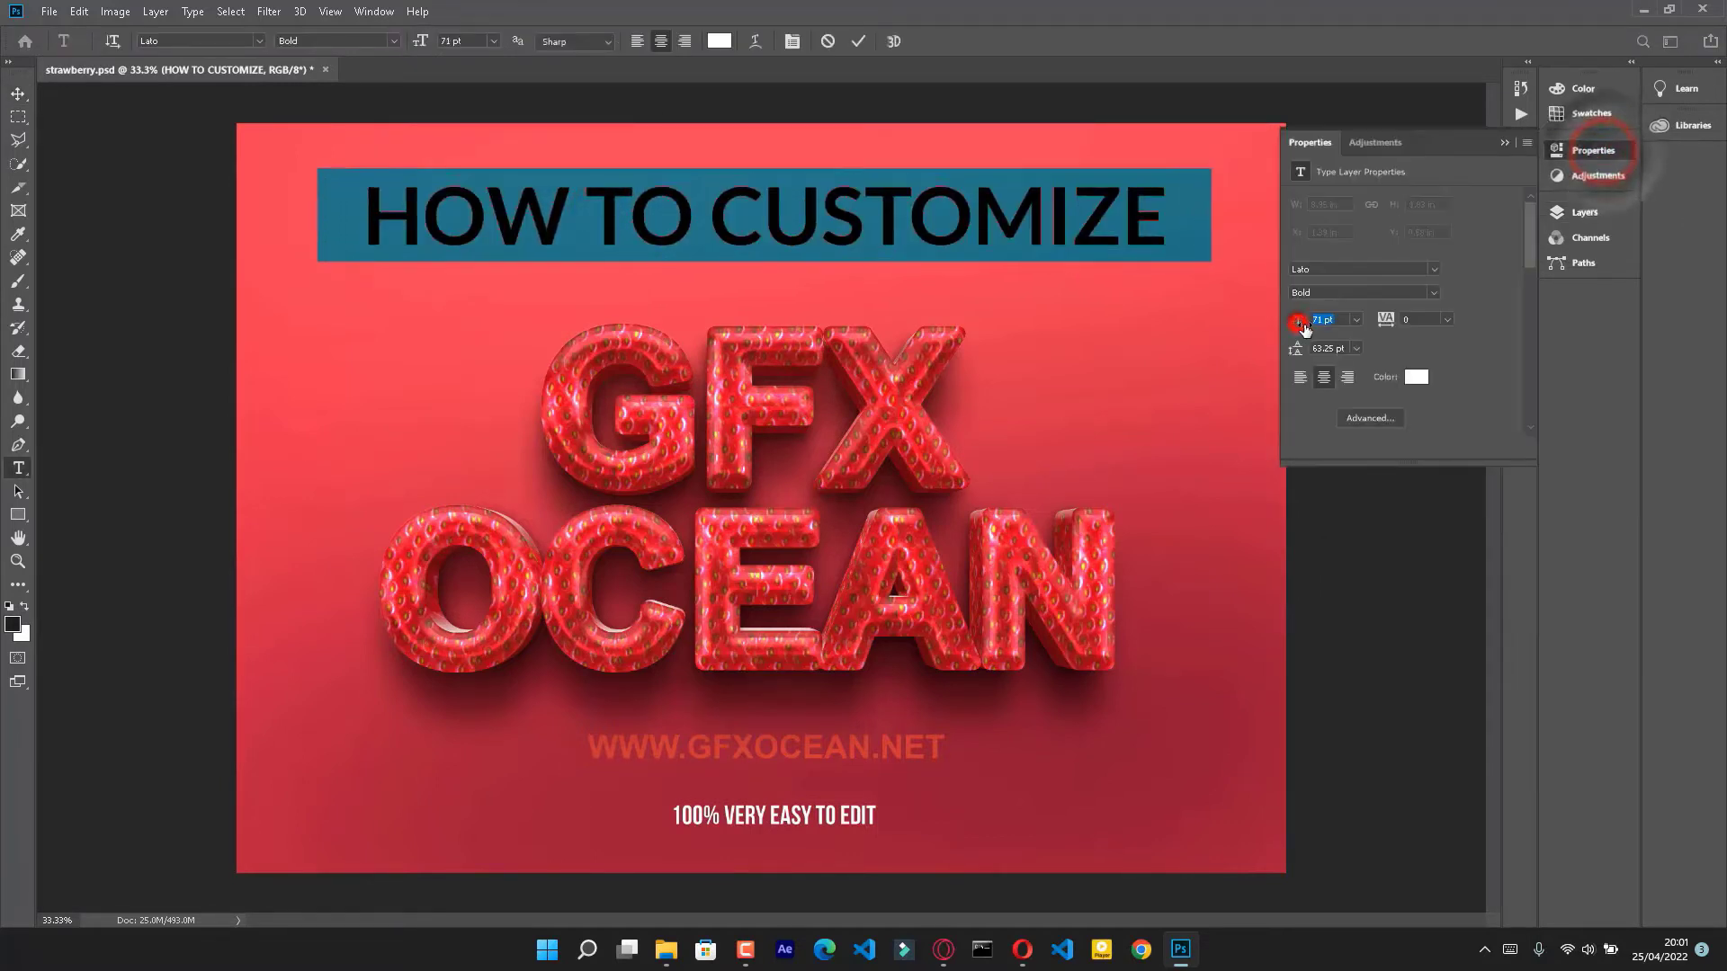
click(861, 41)
key(v)
click(1021, 308)
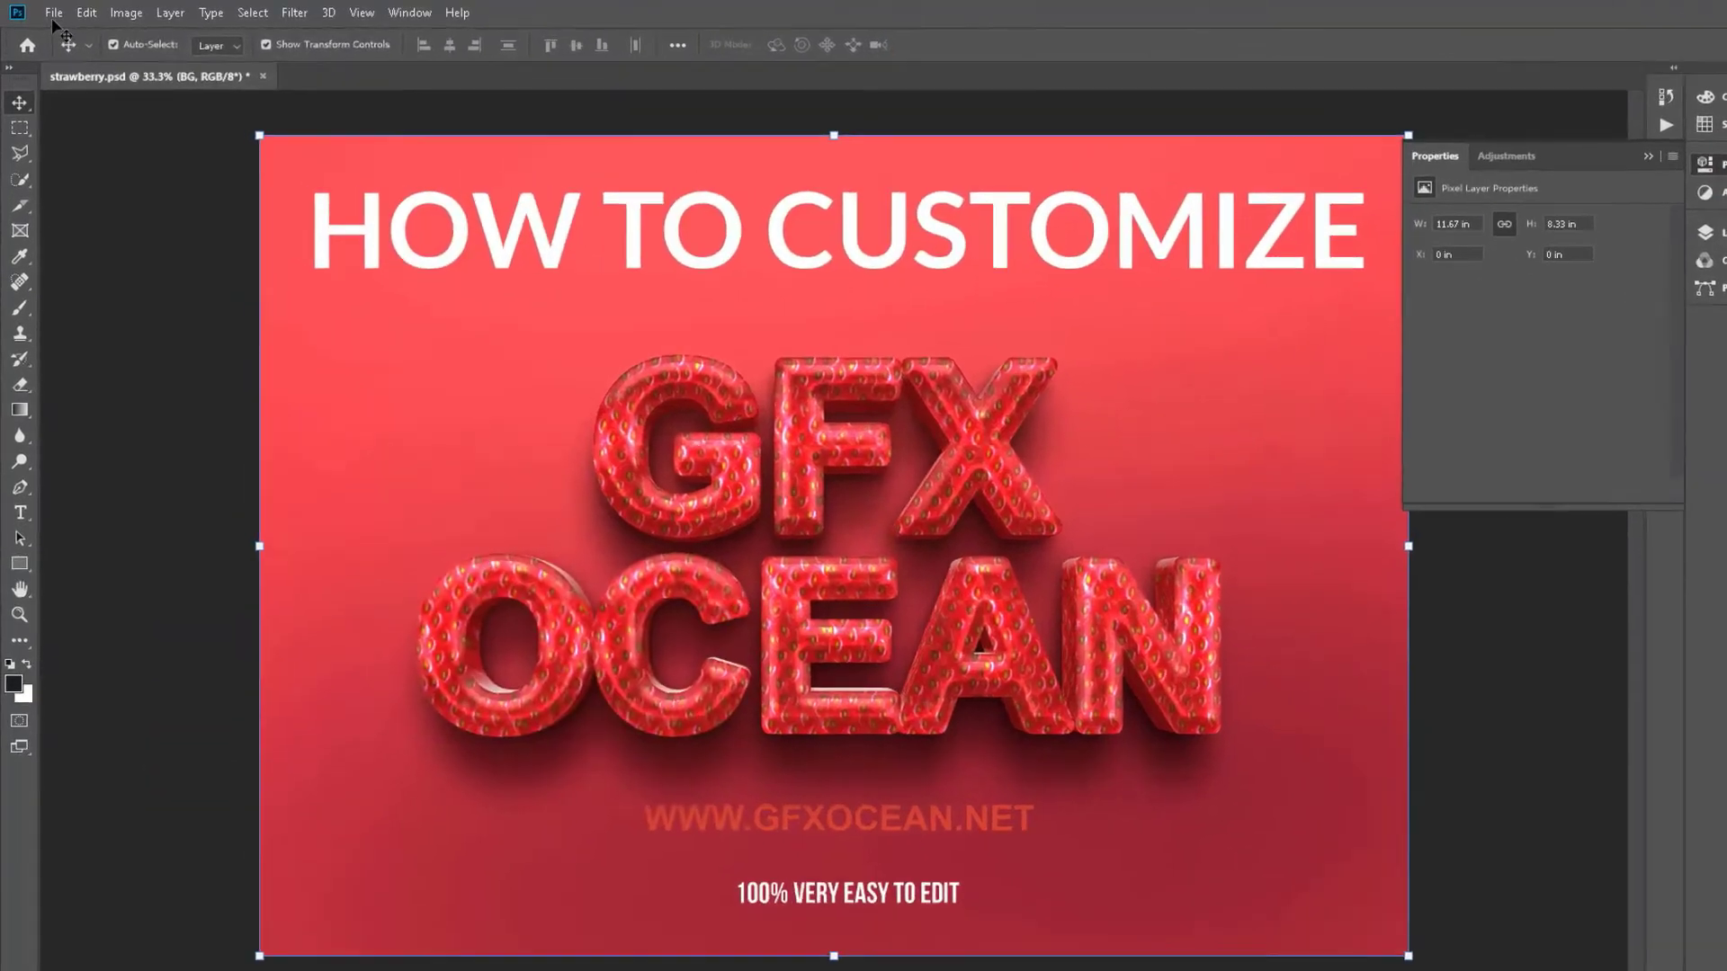
Save the poster as strawberry.jpg in Downloads at JPEG quality 12 (Maximum)
click(49, 12)
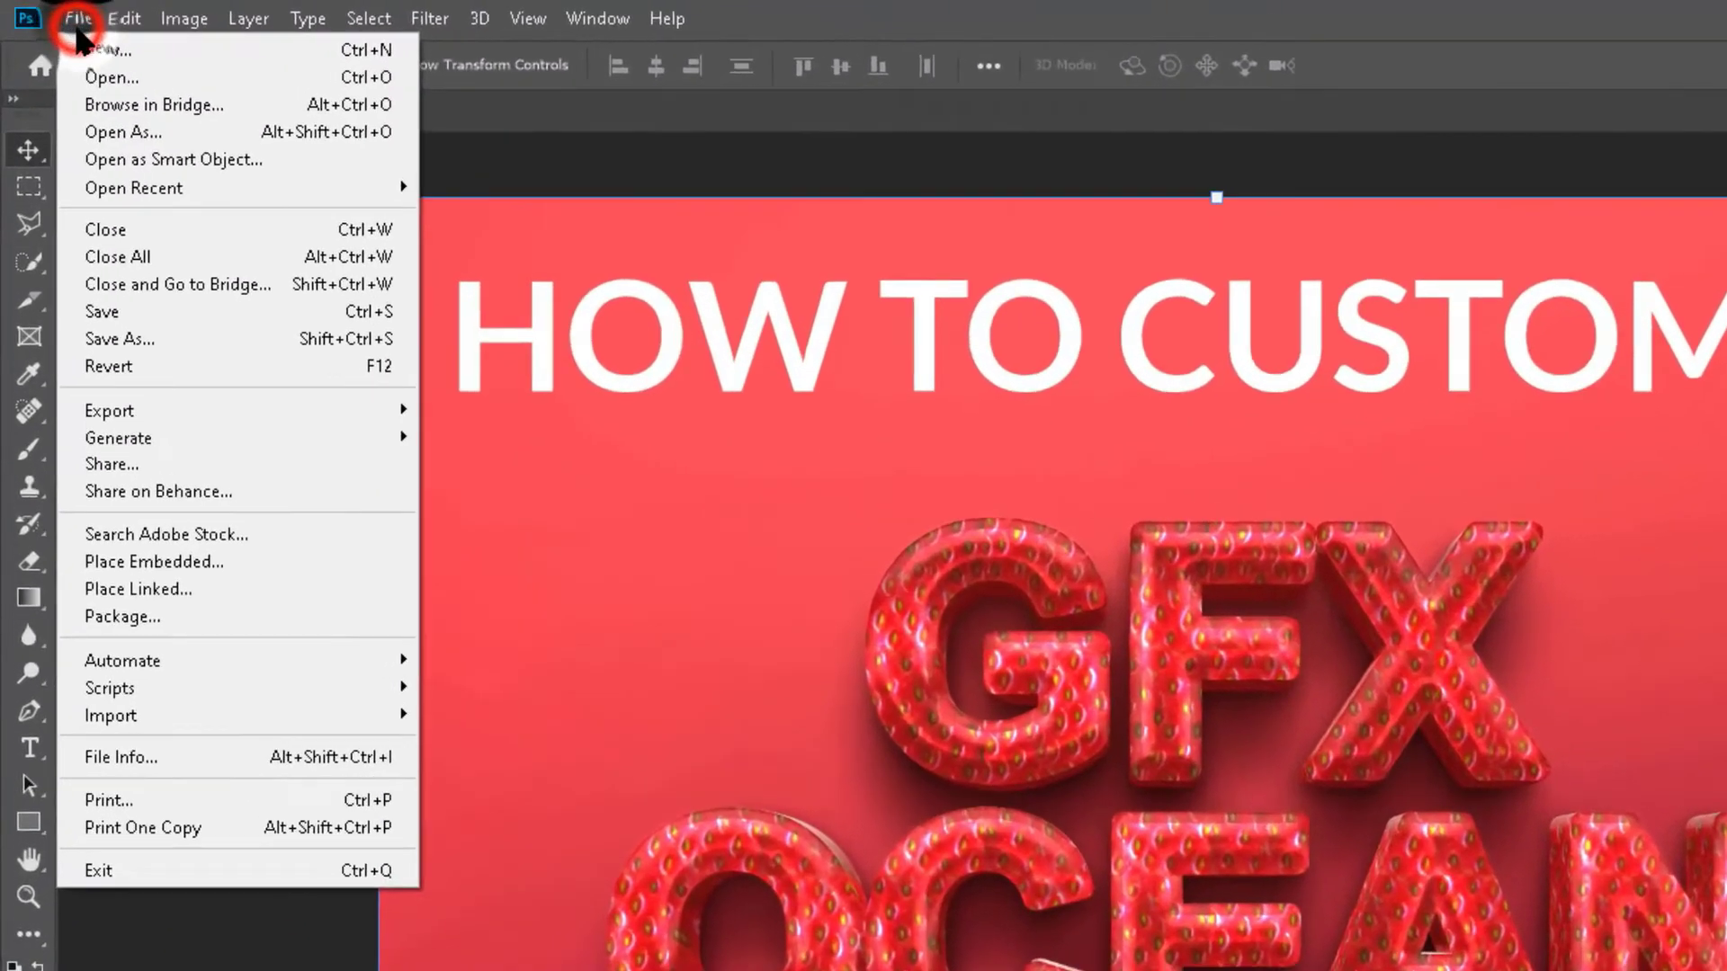
click(153, 355)
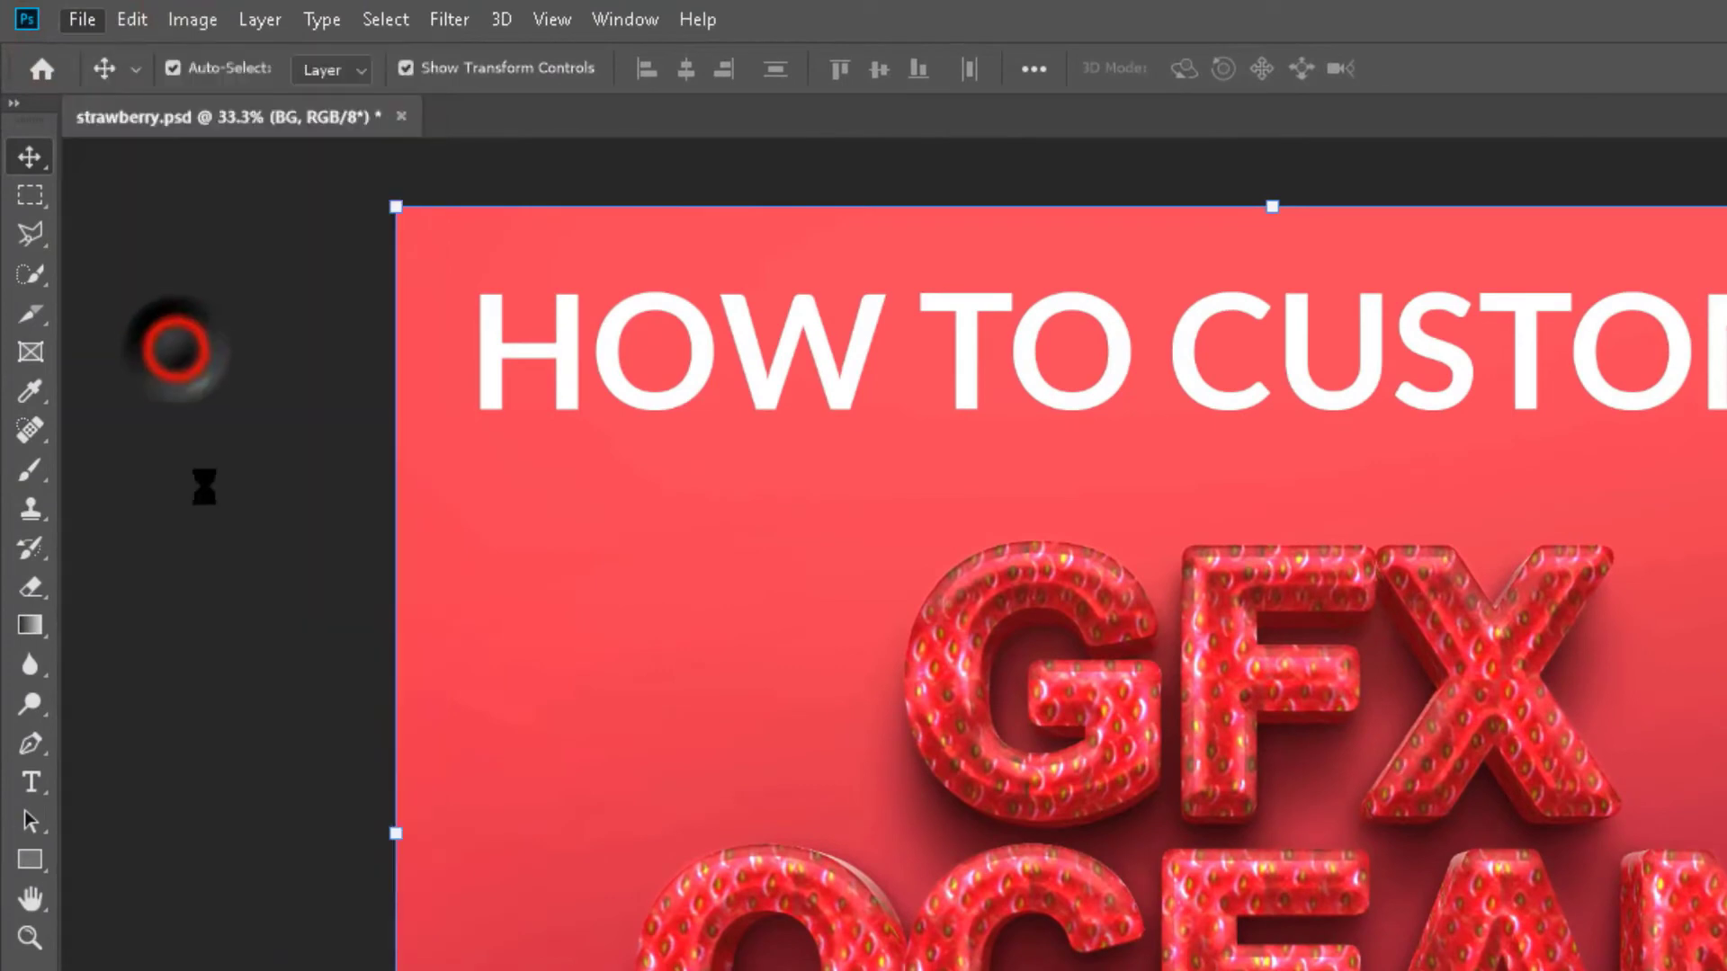
click(466, 693)
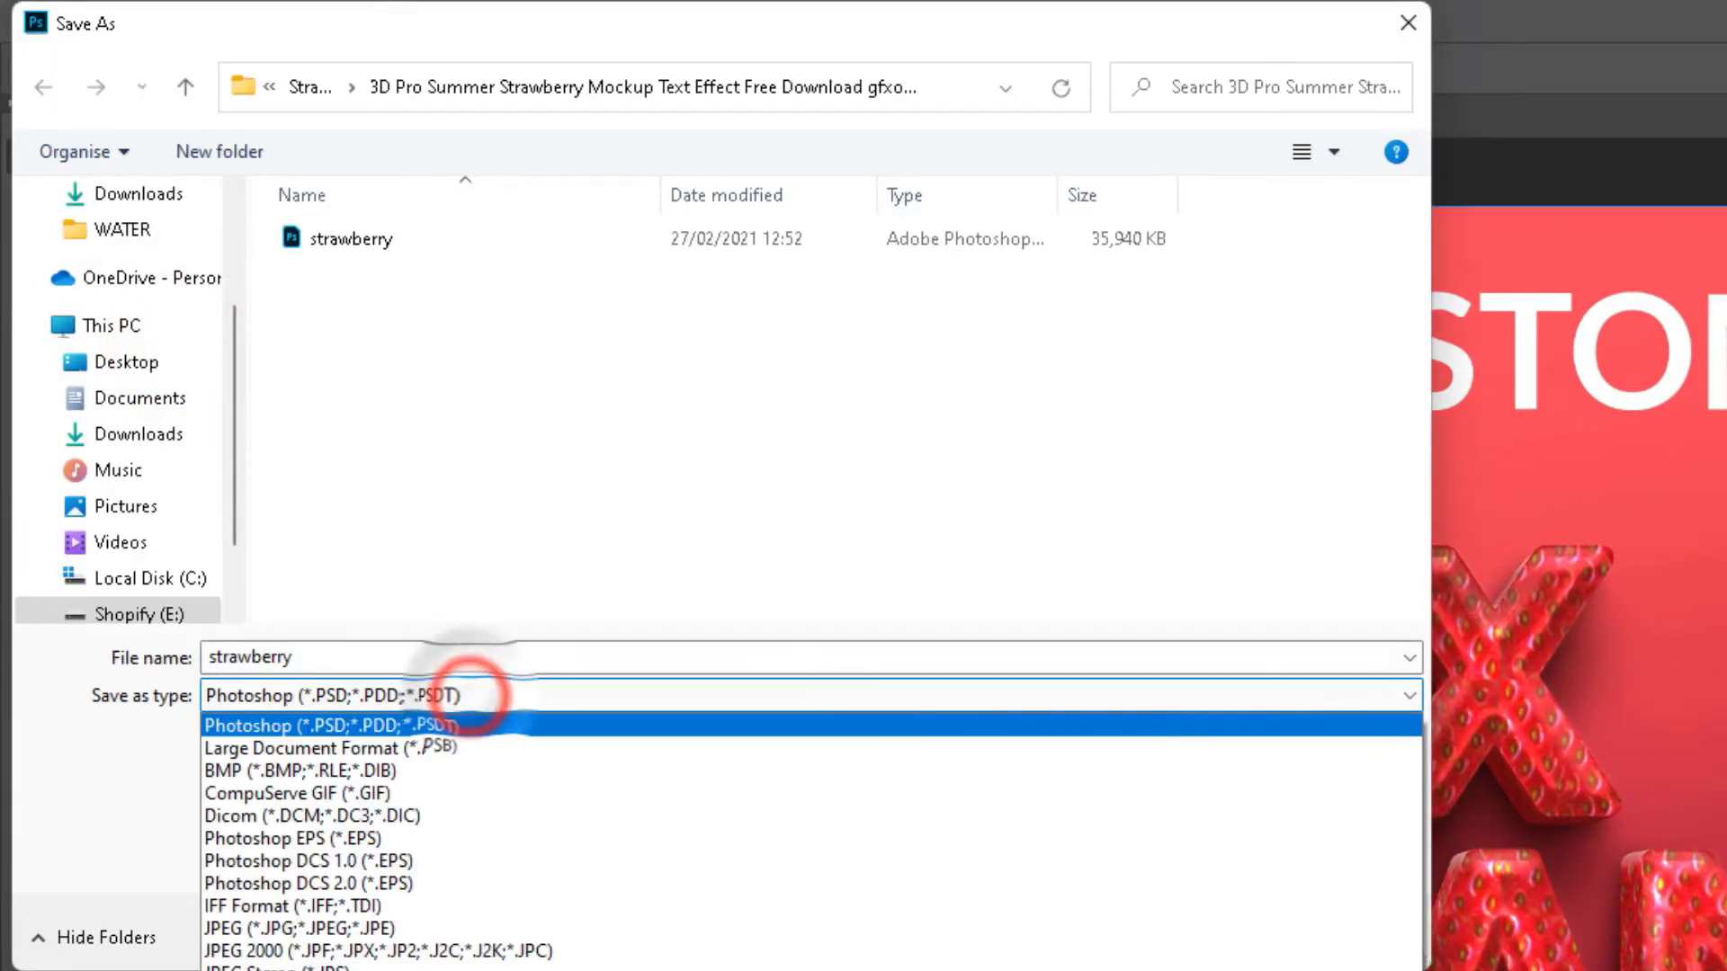
click(375, 932)
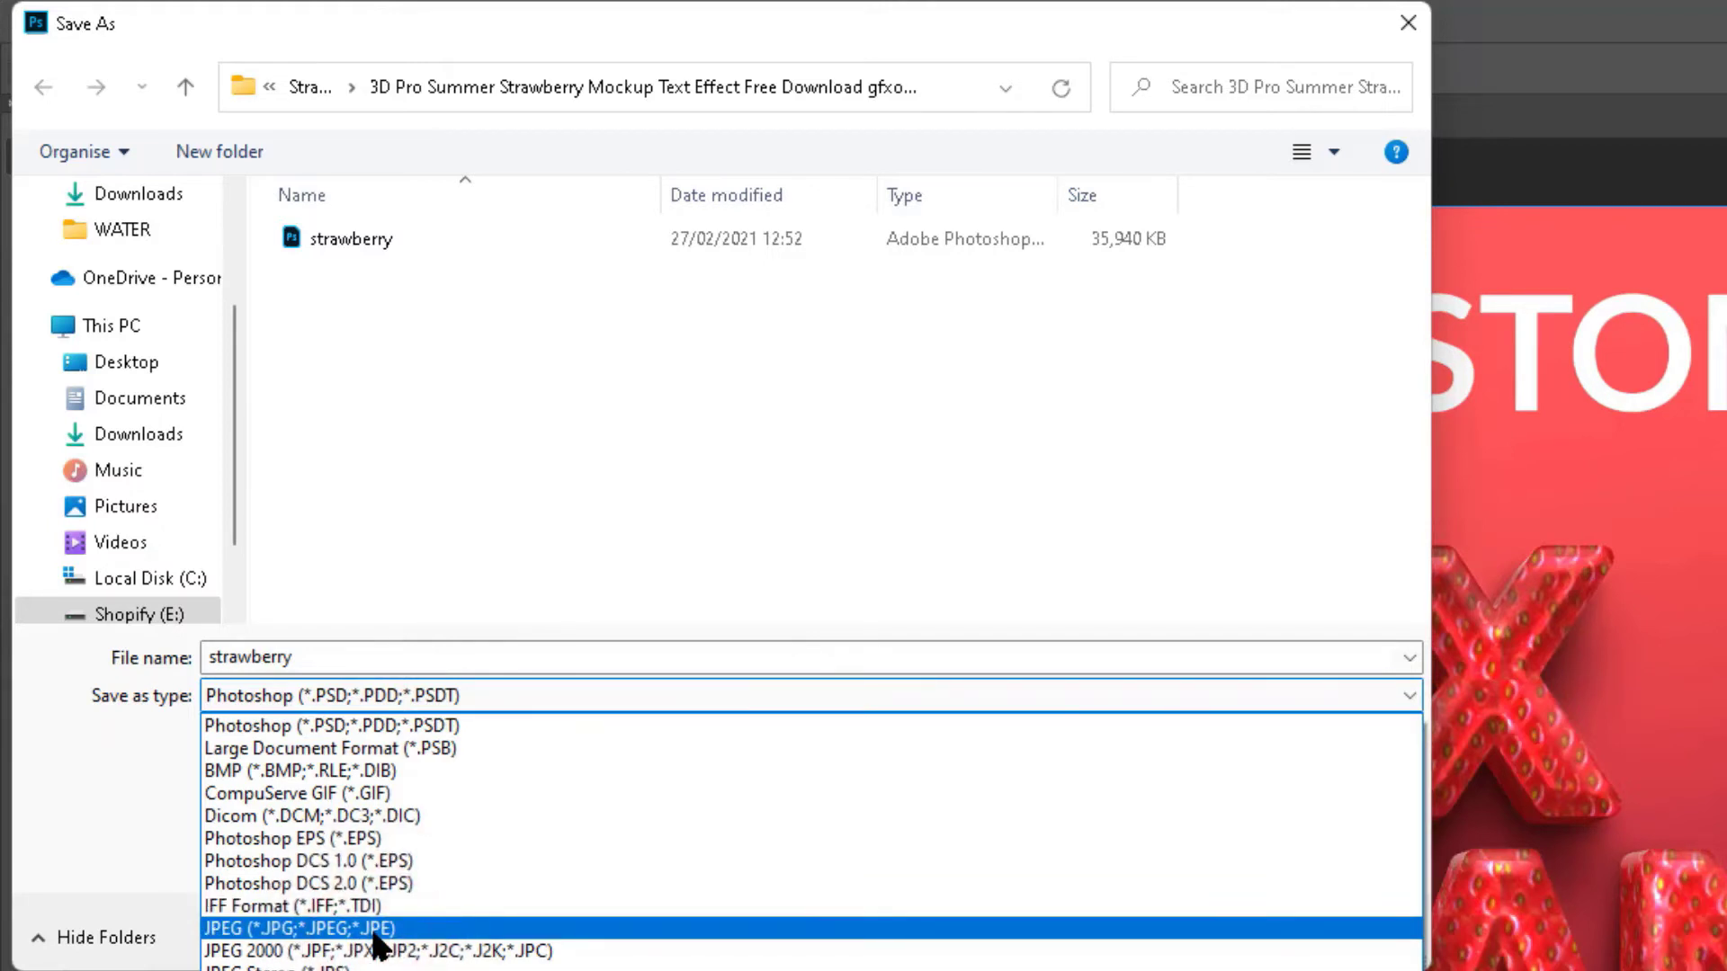
click(374, 930)
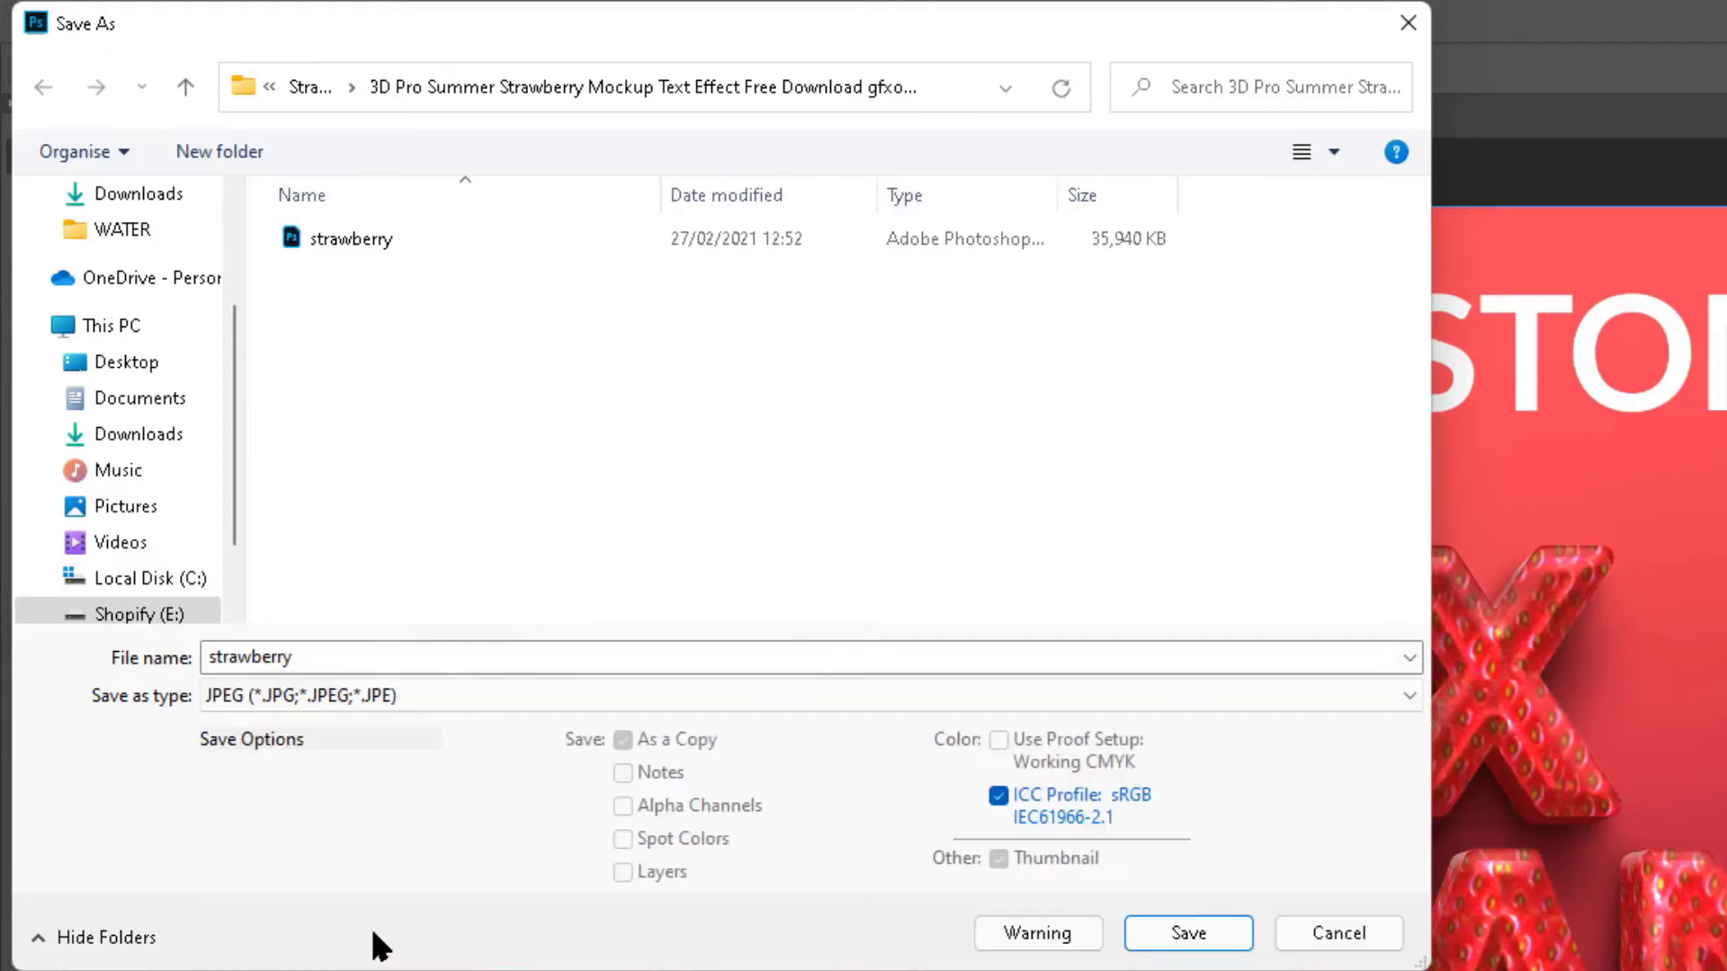
click(158, 439)
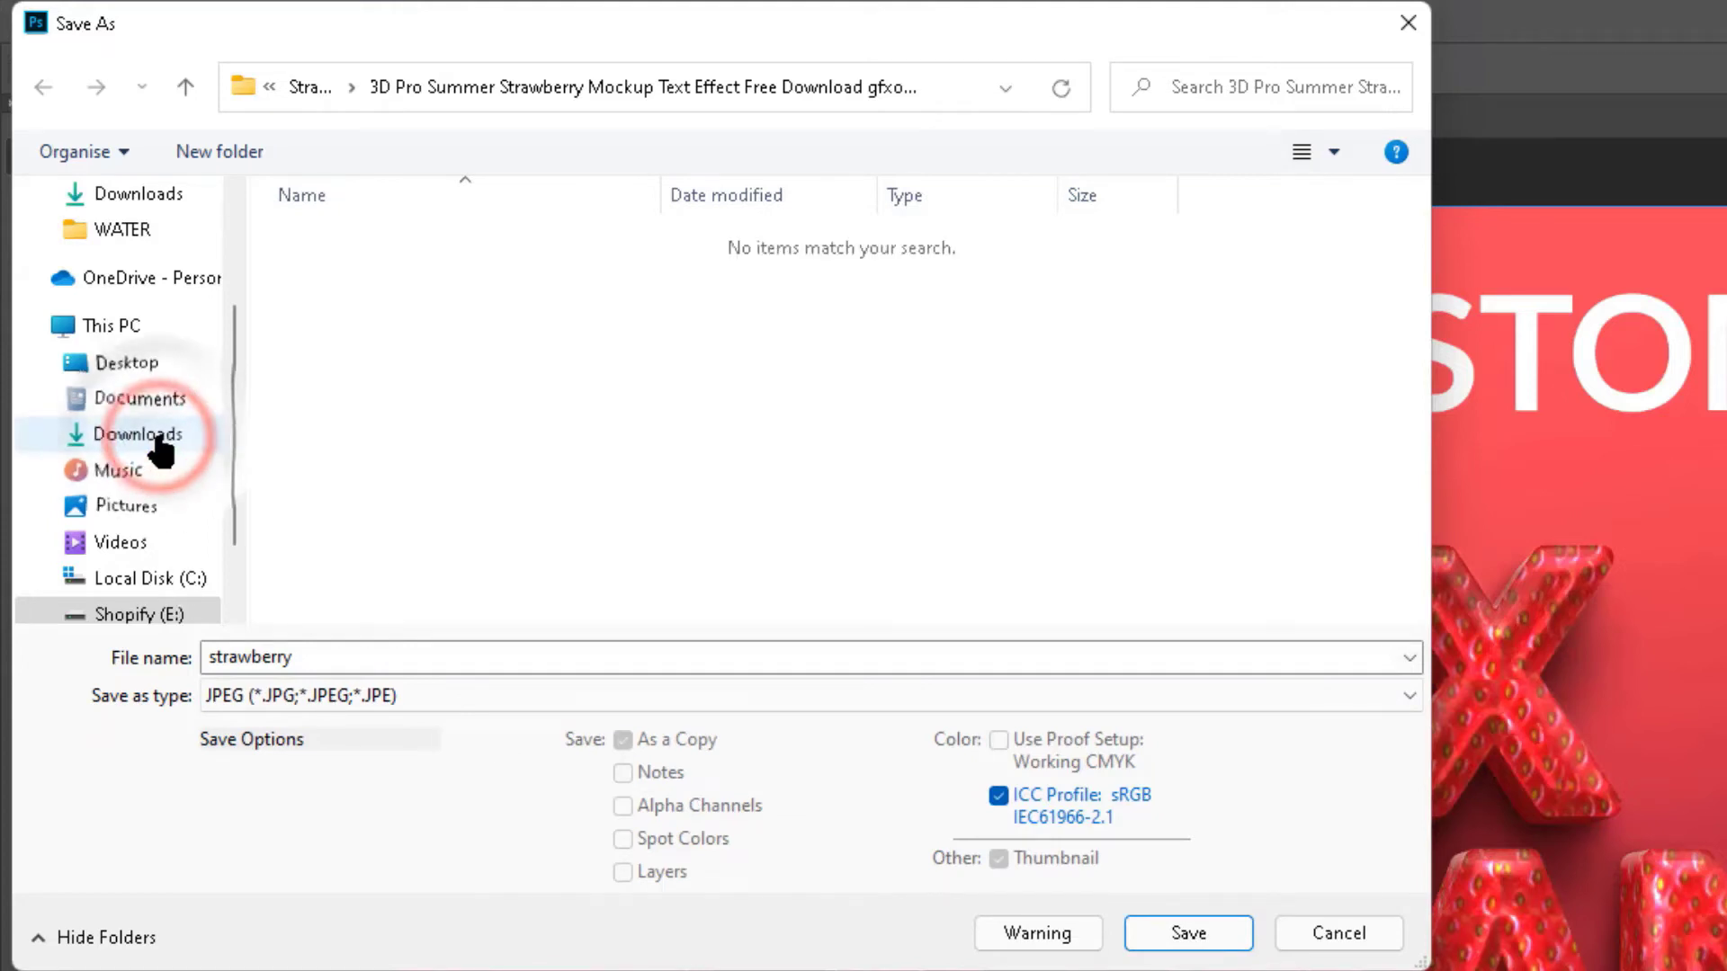
click(144, 435)
click(1189, 933)
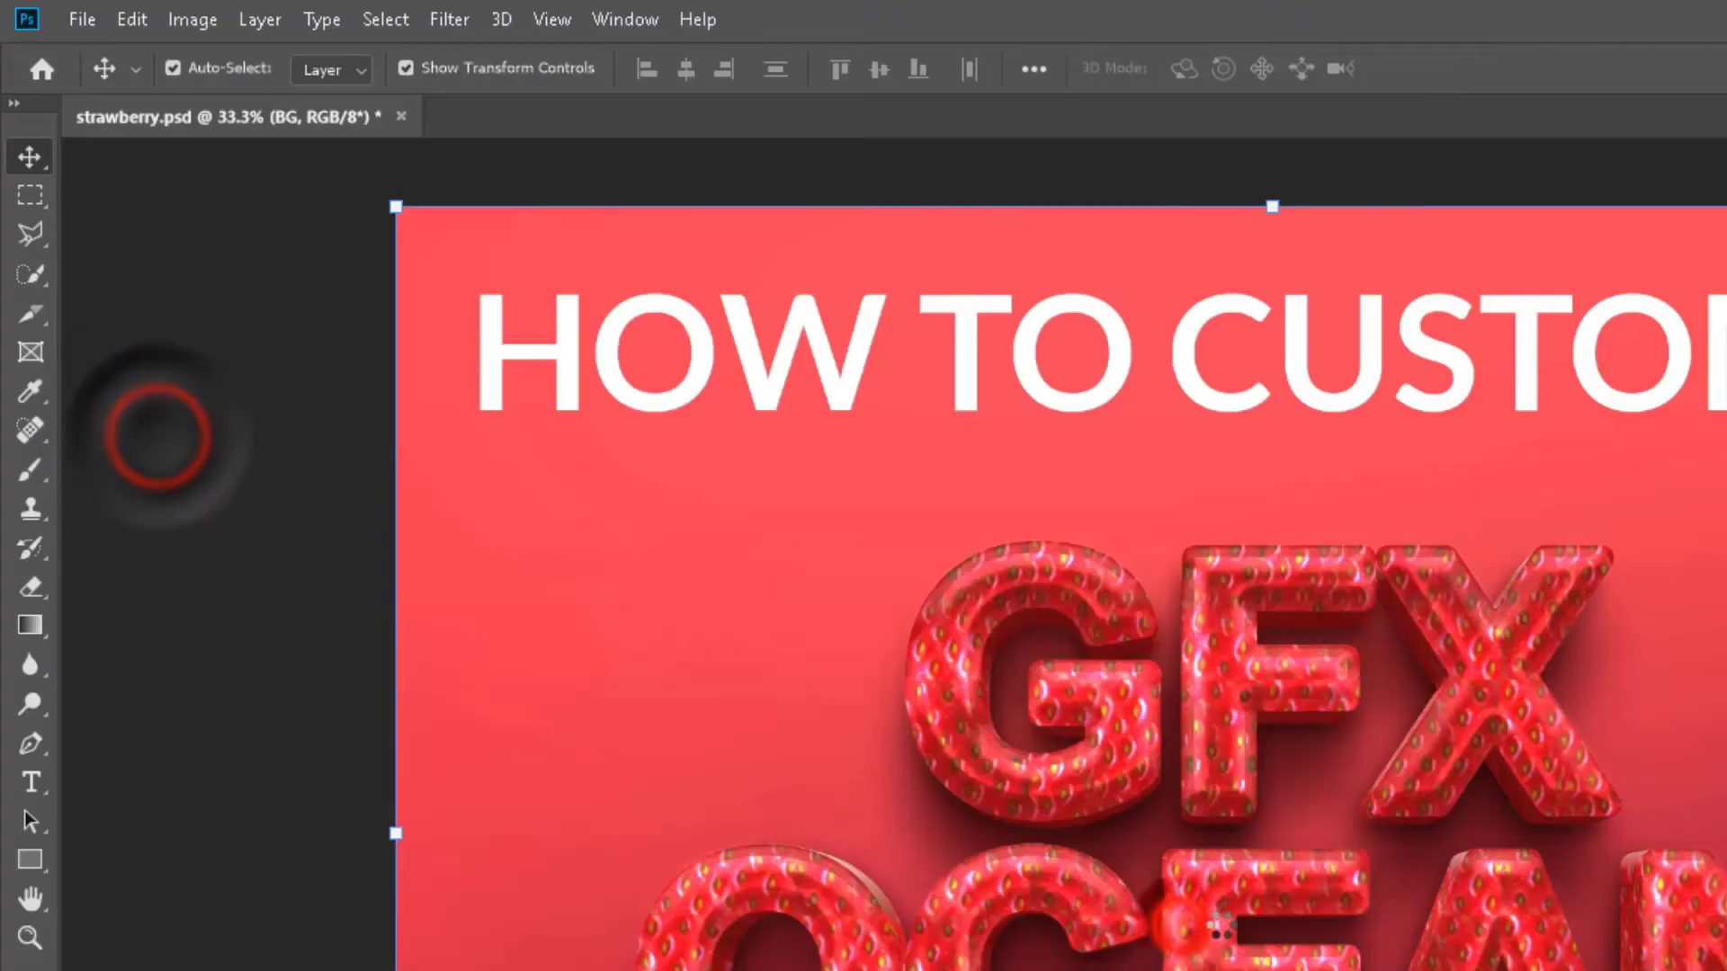
click(1429, 526)
click(1610, 391)
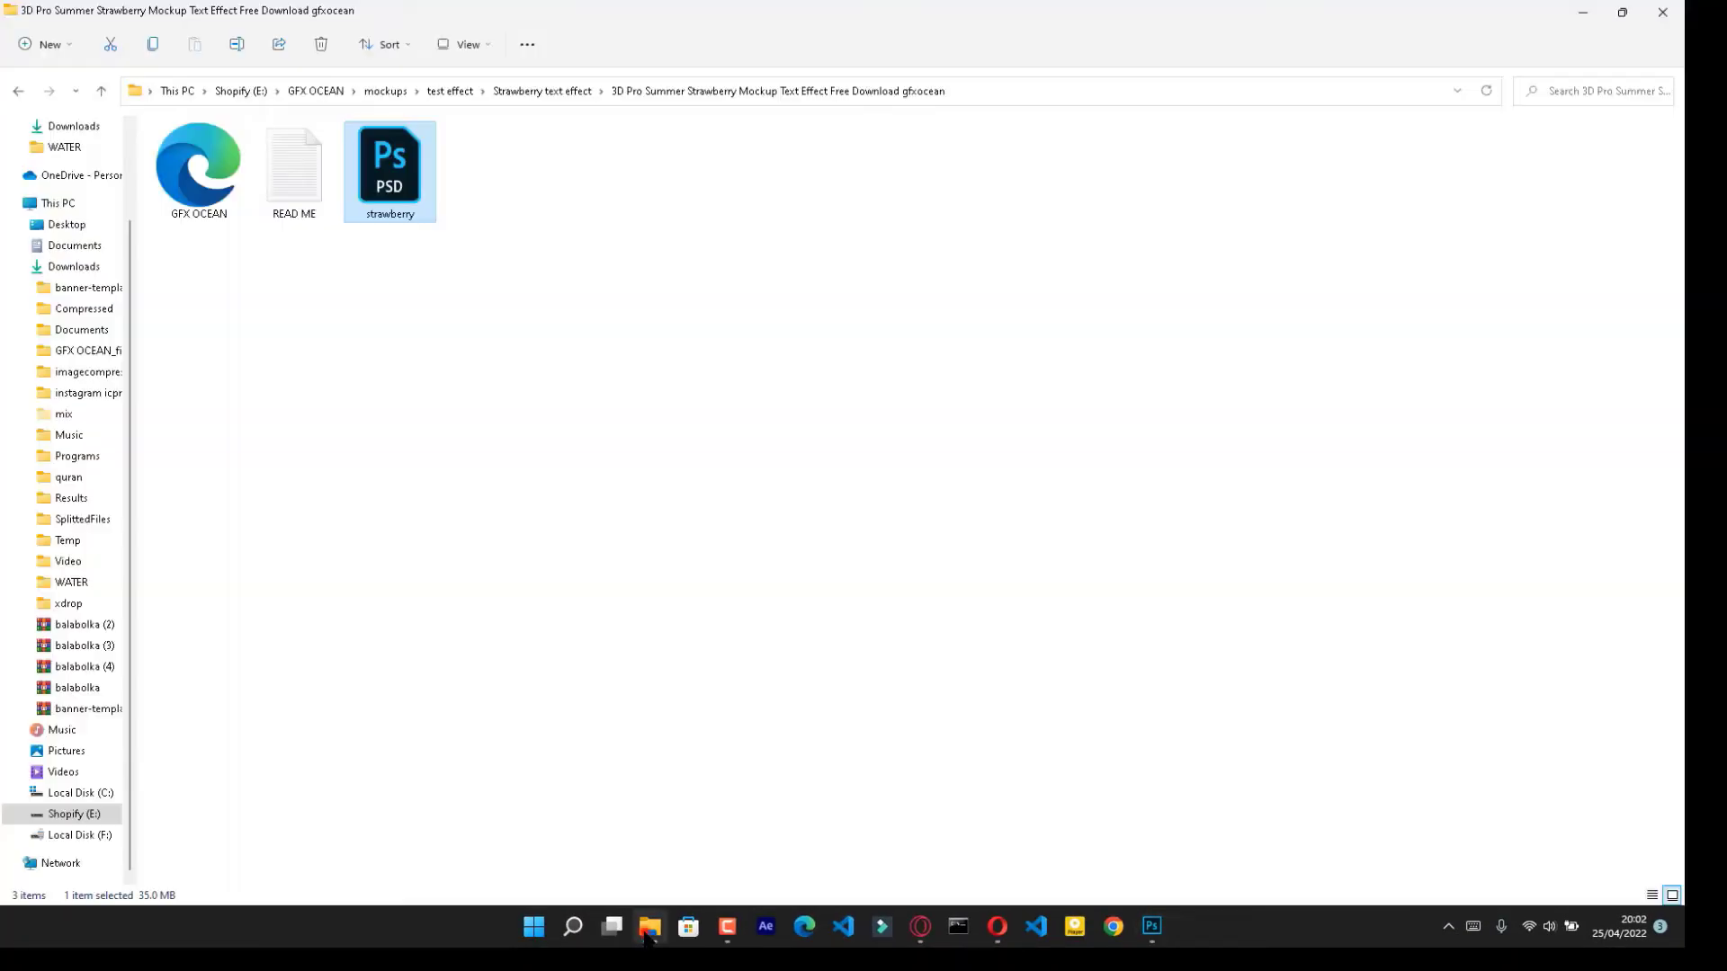
click(76, 266)
View strawberry.jpg in Photos, zooming and panning across the OCEAN lettering
double_click(198, 207)
scroll(528, 288, up, 2)
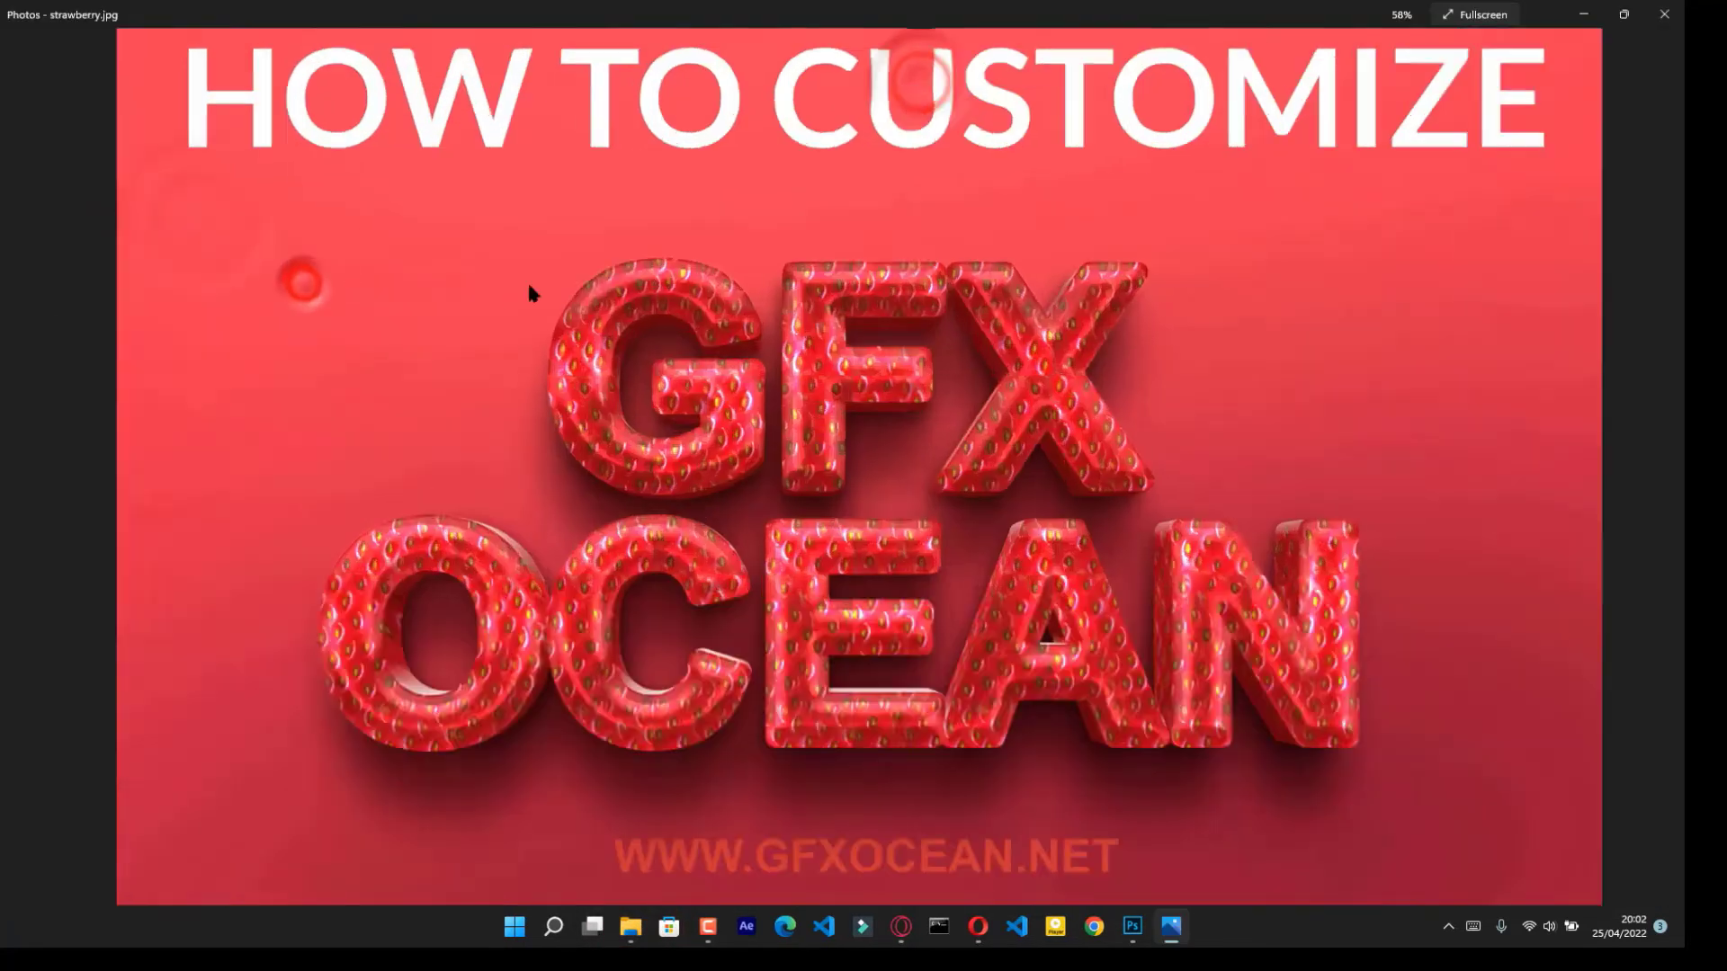
scroll(567, 462, up, 2)
scroll(513, 440, up, 2)
scroll(513, 440, down, 3)
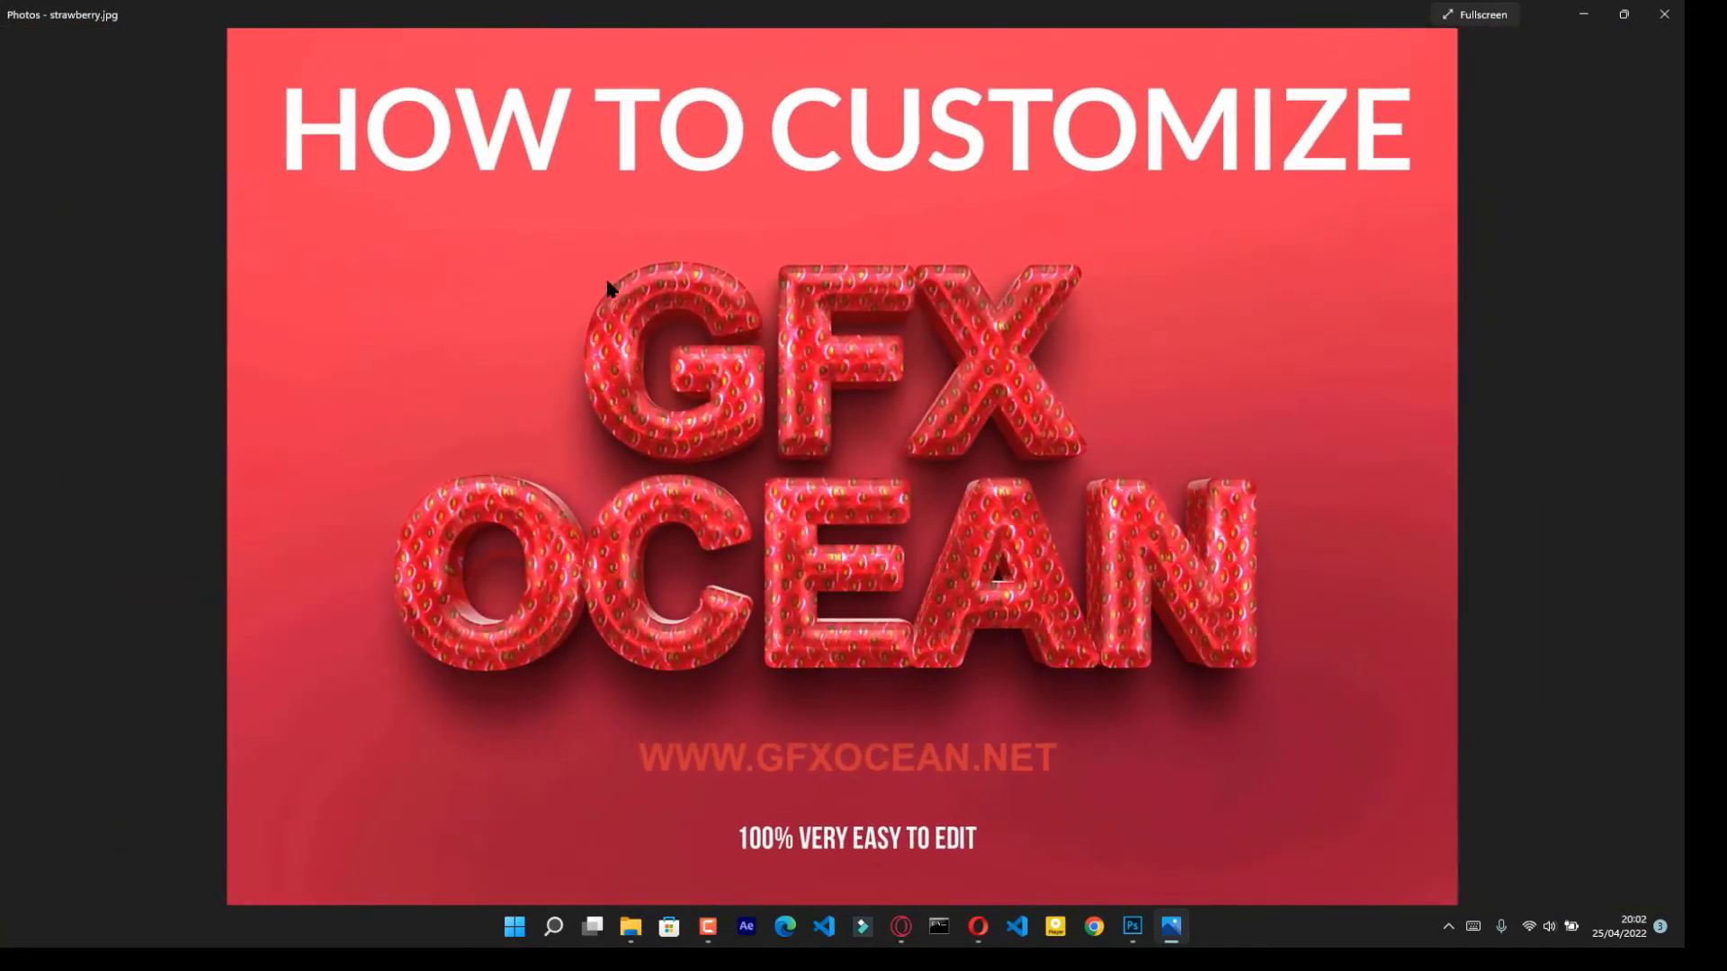
scroll(605, 289, up, 5)
drag(782, 354, 206, 157)
scroll(206, 158, down, 3)
scroll(656, 386, down, 3)
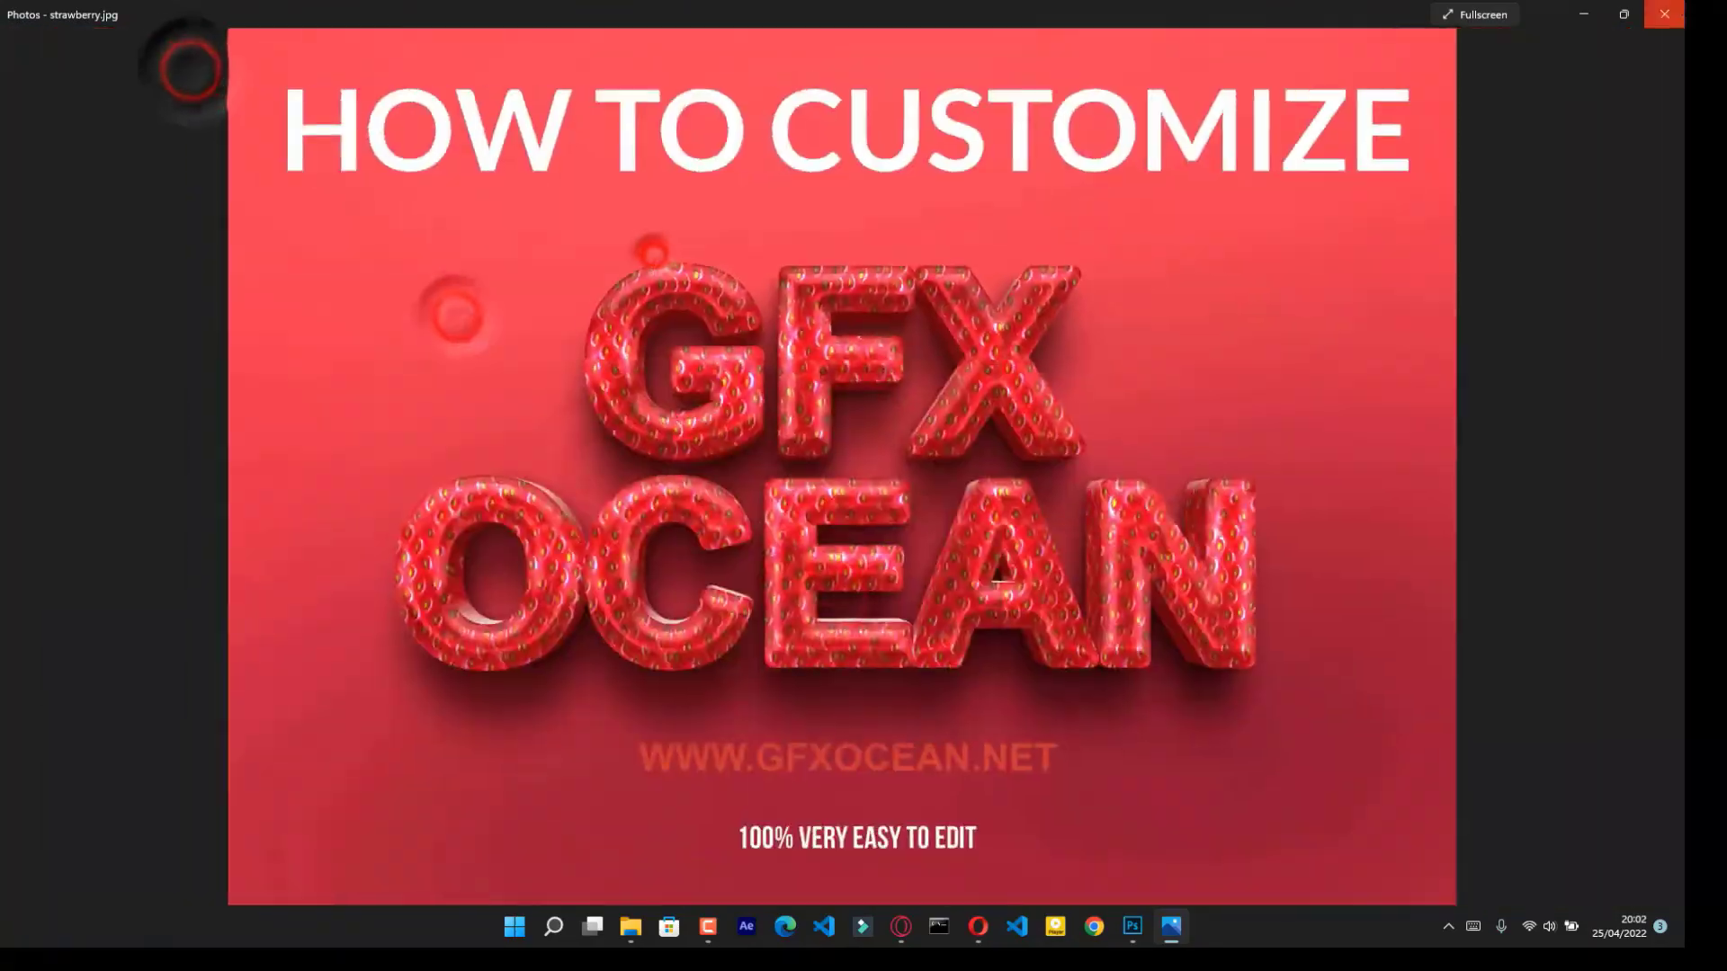